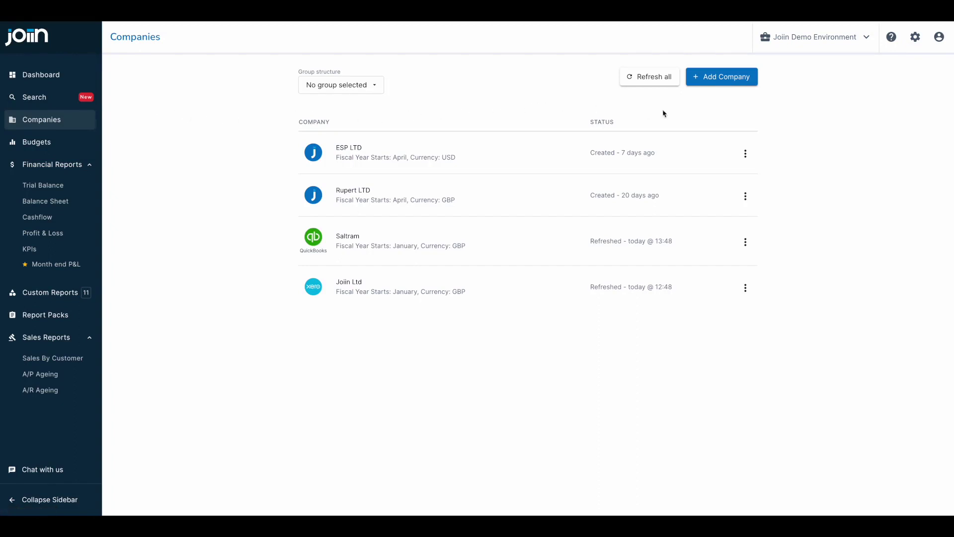
# Step: Start adding a new company, then cancel the Add new company dialog without adding anything
pyautogui.click(713, 83)
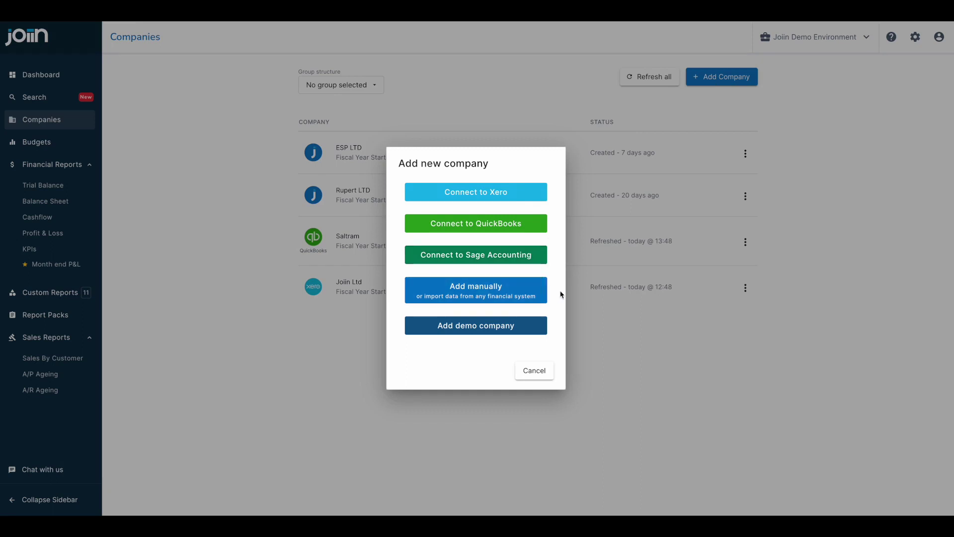
pyautogui.click(544, 372)
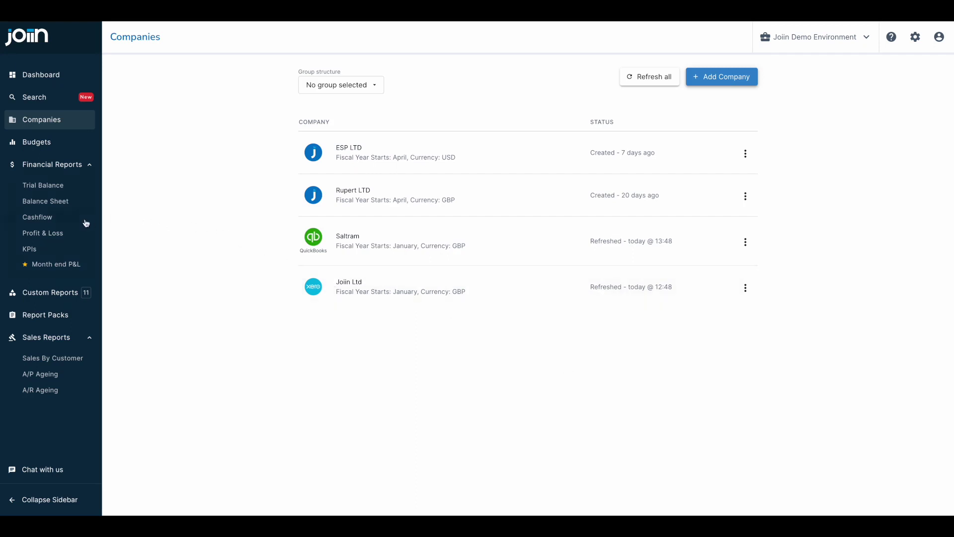
# Step: Consolidate Saltram alongside Joiin Ltd in the Apr 24 Profit & Loss report in British pounds
pyautogui.click(33, 235)
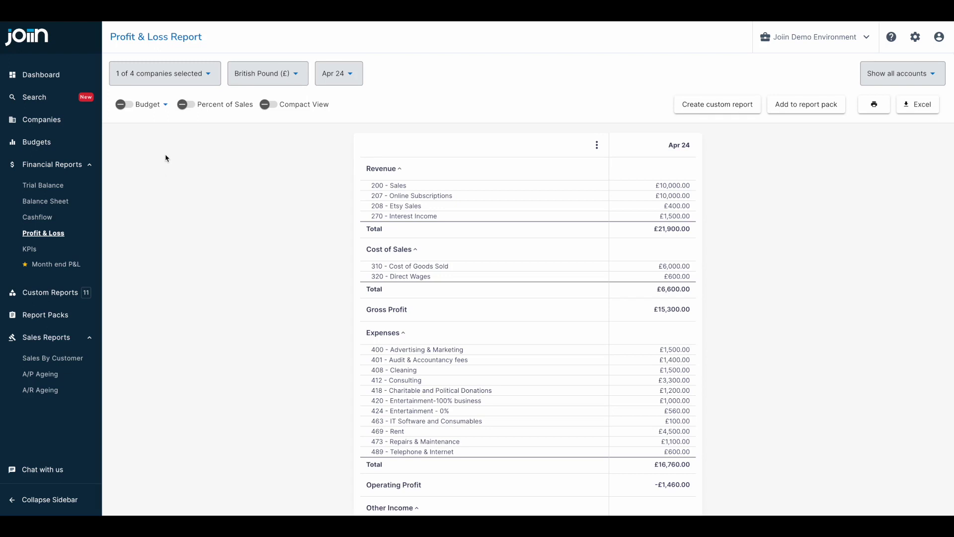
pyautogui.click(139, 76)
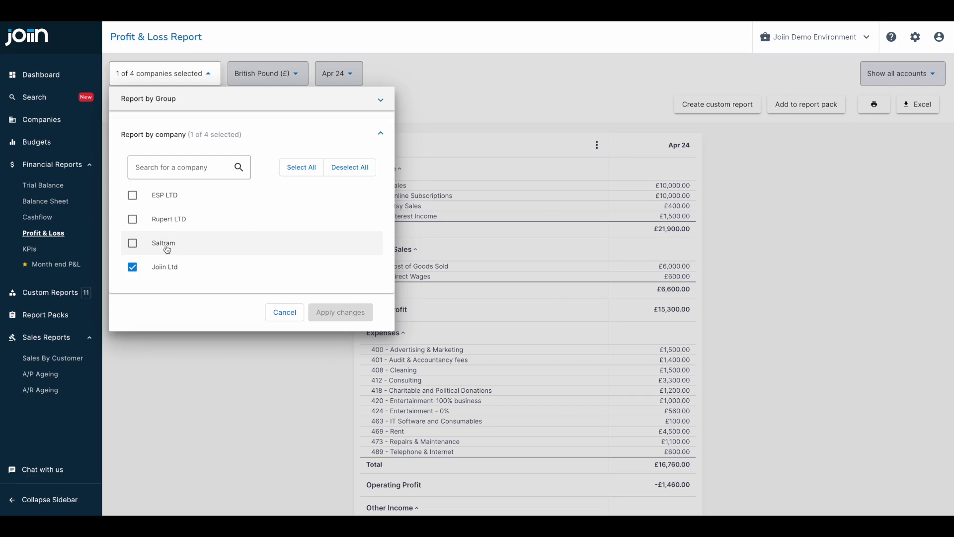
pyautogui.click(166, 247)
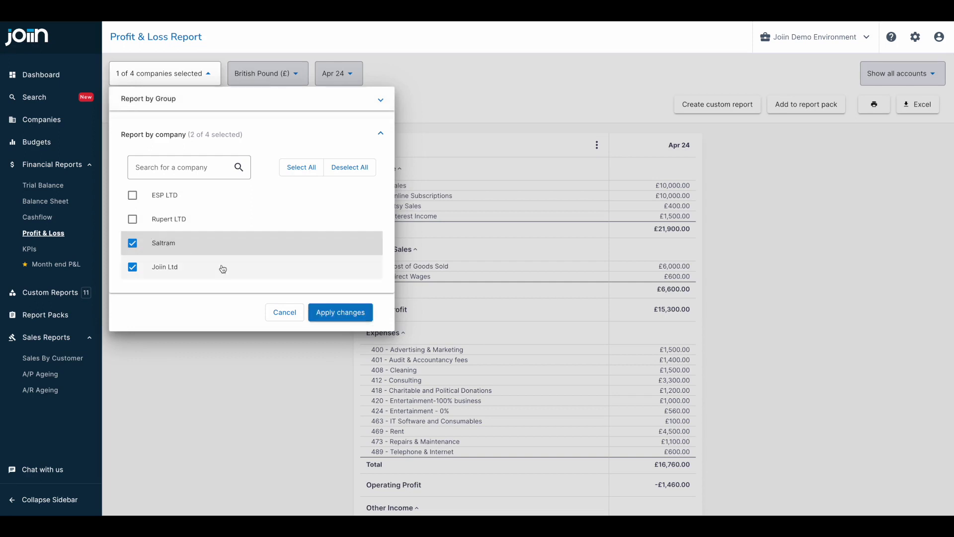
pyautogui.click(327, 320)
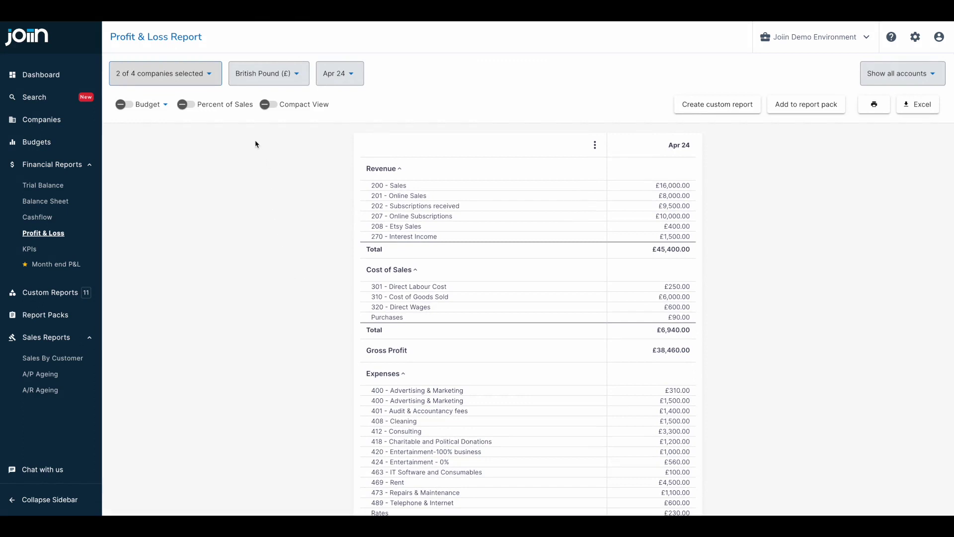
# Step: Switch the consolidated Profit & Loss reporting currency to USD - US Dollar
pyautogui.click(254, 76)
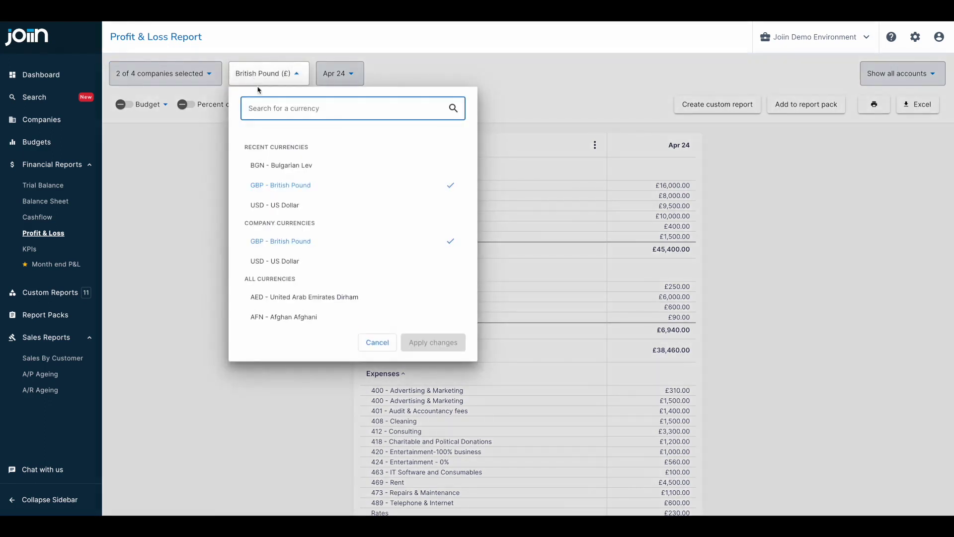
pyautogui.click(280, 205)
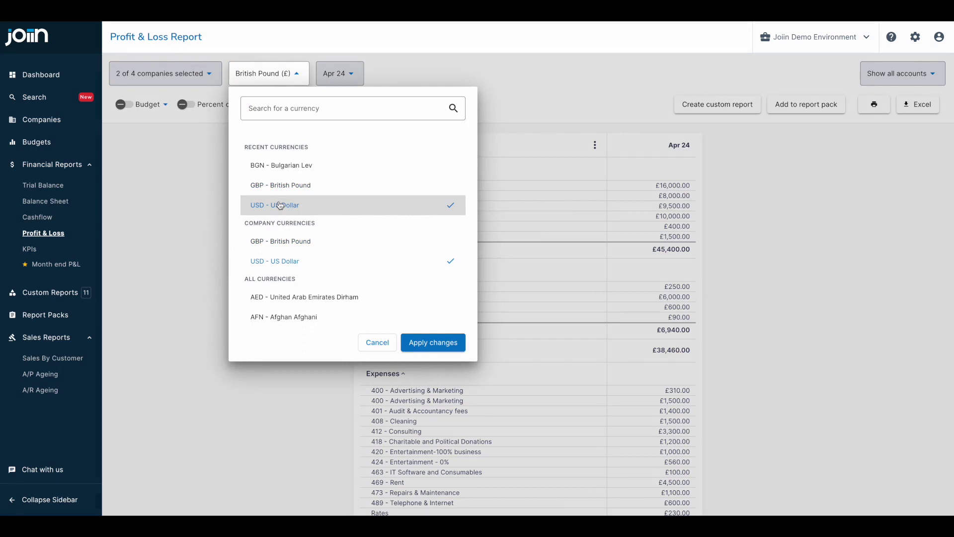
pyautogui.click(434, 344)
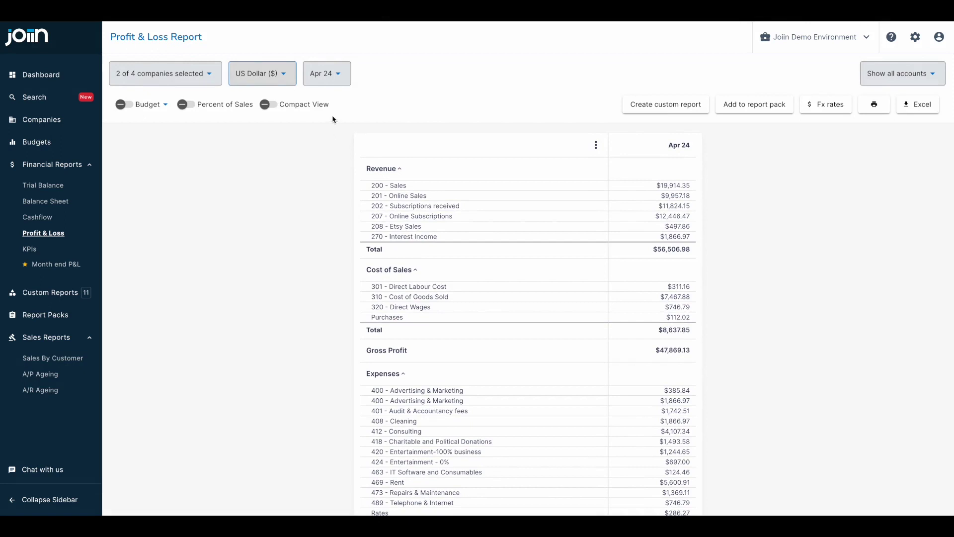
# Step: Compare the Apr 24 Profit & Loss figures by company, giving Saltram, Joiin Ltd and Total columns
pyautogui.click(331, 76)
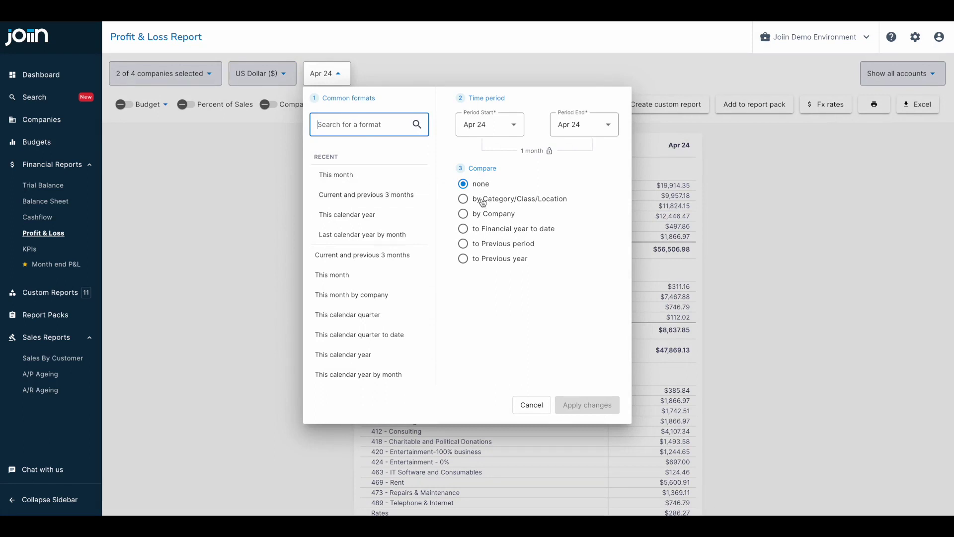
pyautogui.click(482, 215)
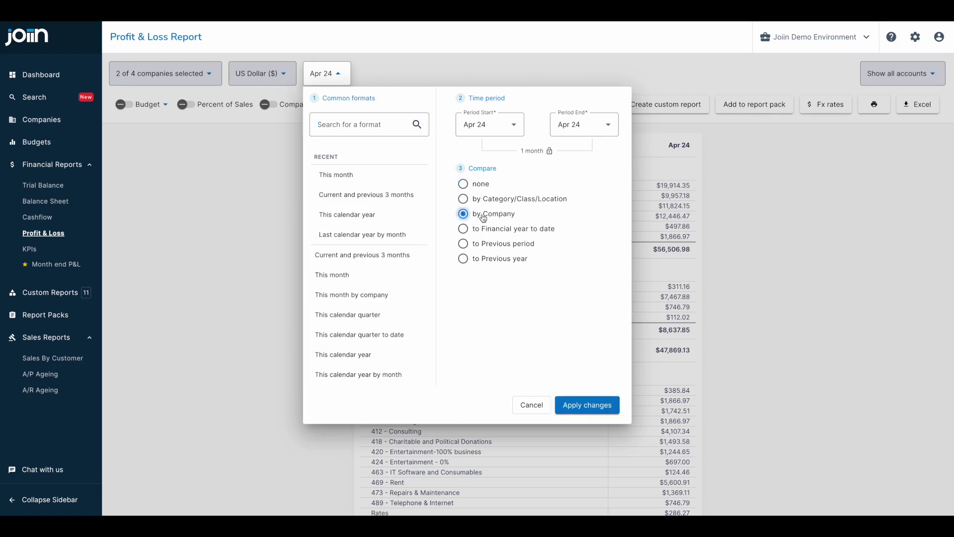
pyautogui.click(573, 406)
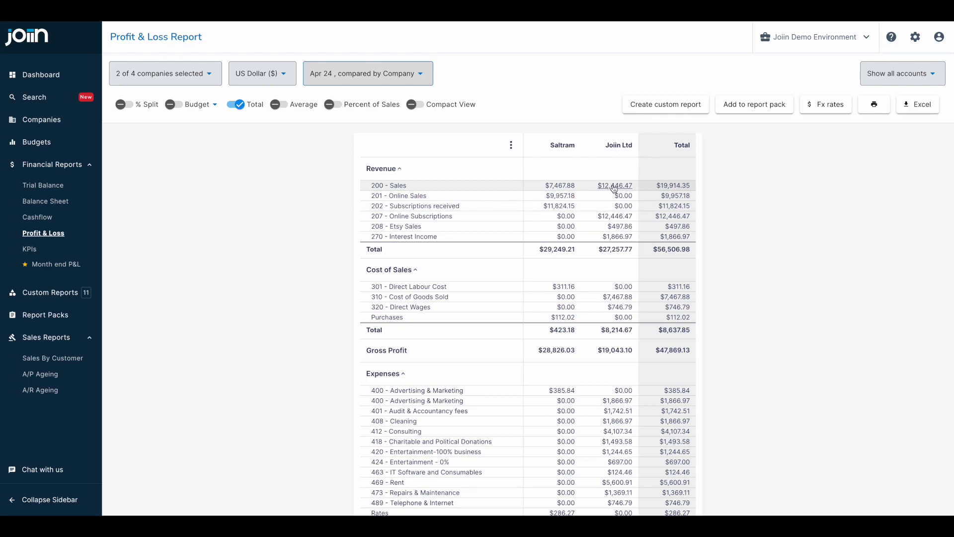
pyautogui.click(615, 189)
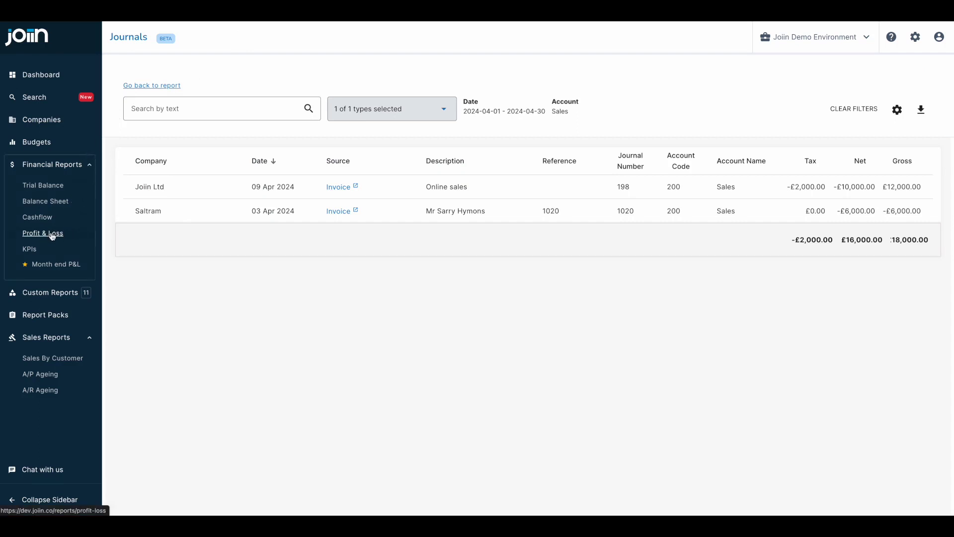
pyautogui.click(145, 88)
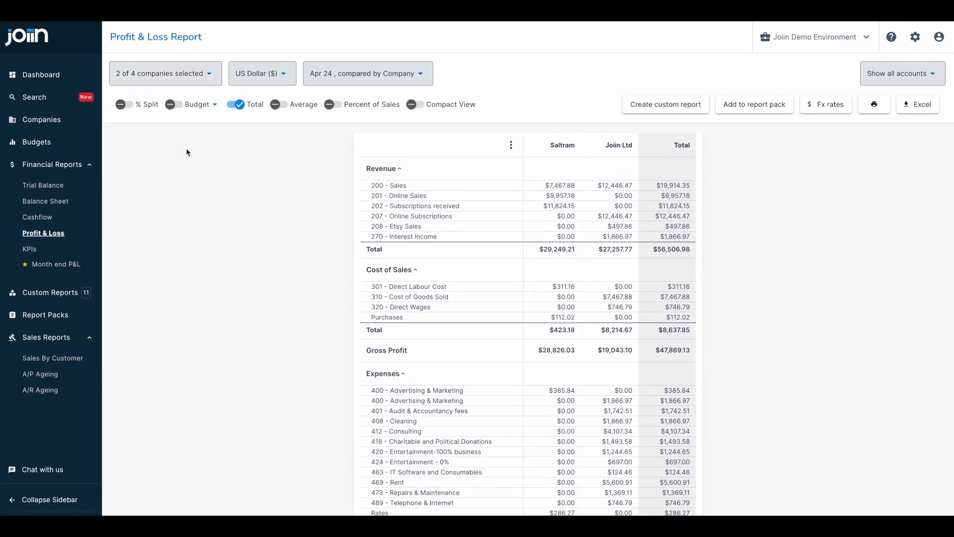
pyautogui.click(175, 105)
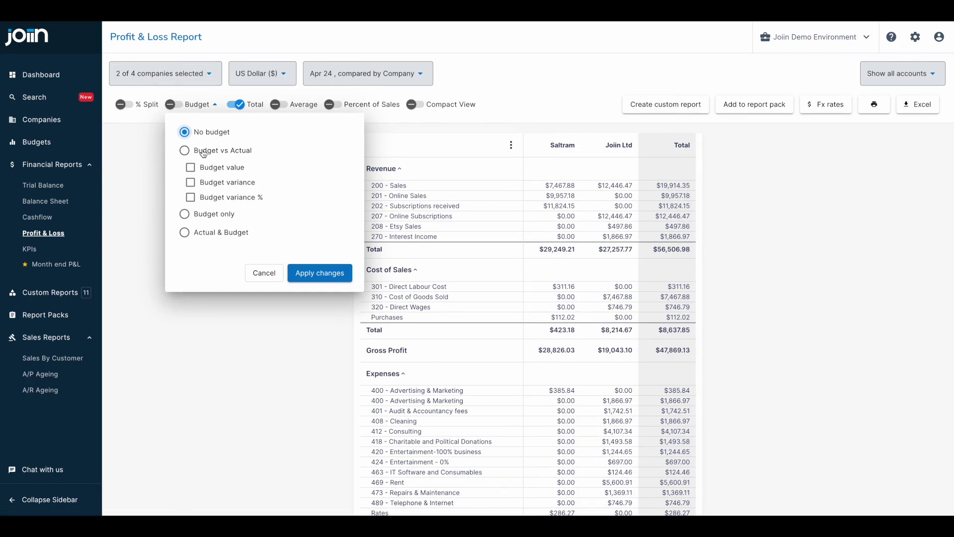
pyautogui.click(199, 171)
pyautogui.click(201, 184)
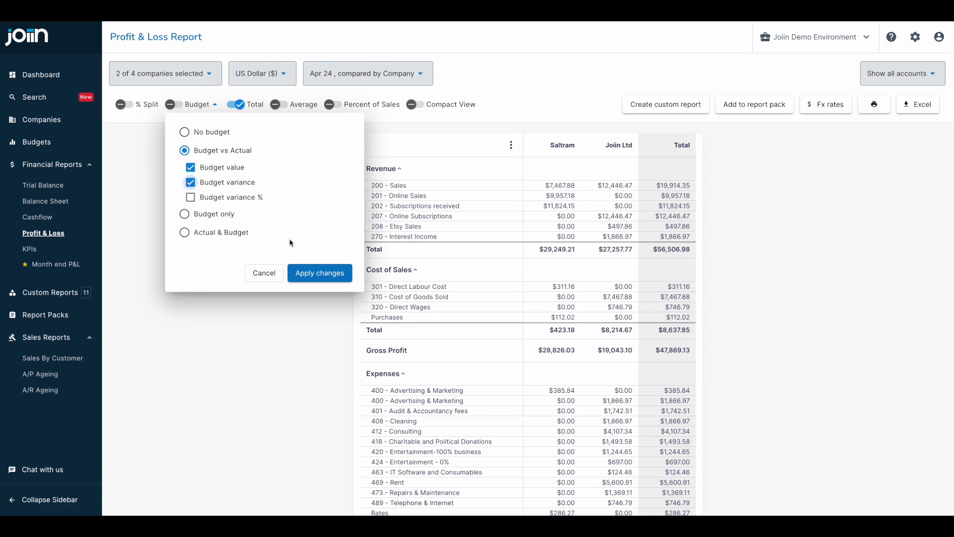
pyautogui.click(314, 273)
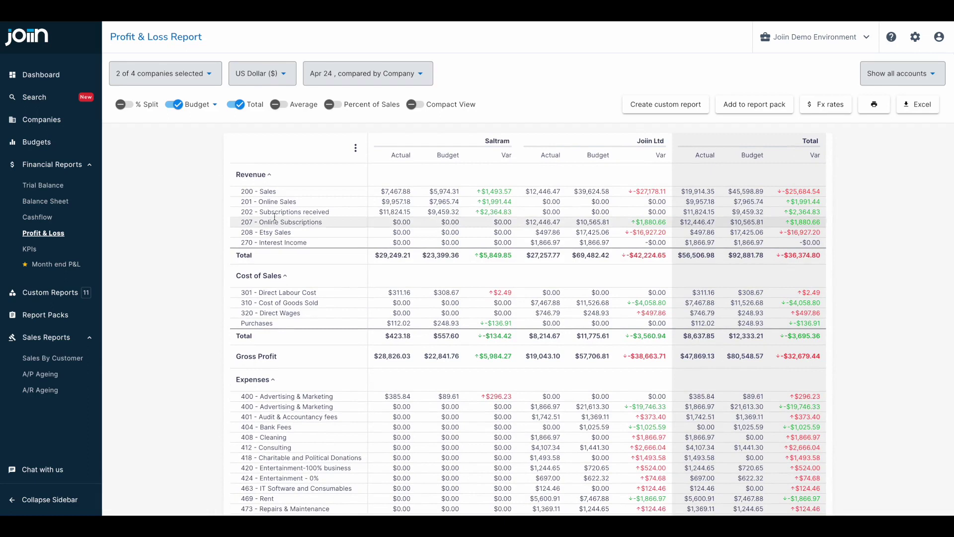
pyautogui.click(179, 106)
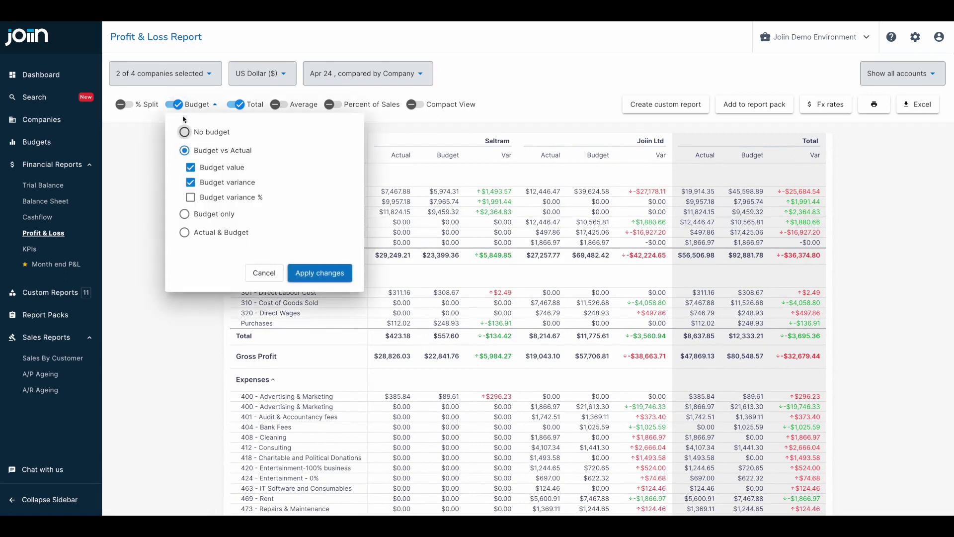
pyautogui.click(184, 133)
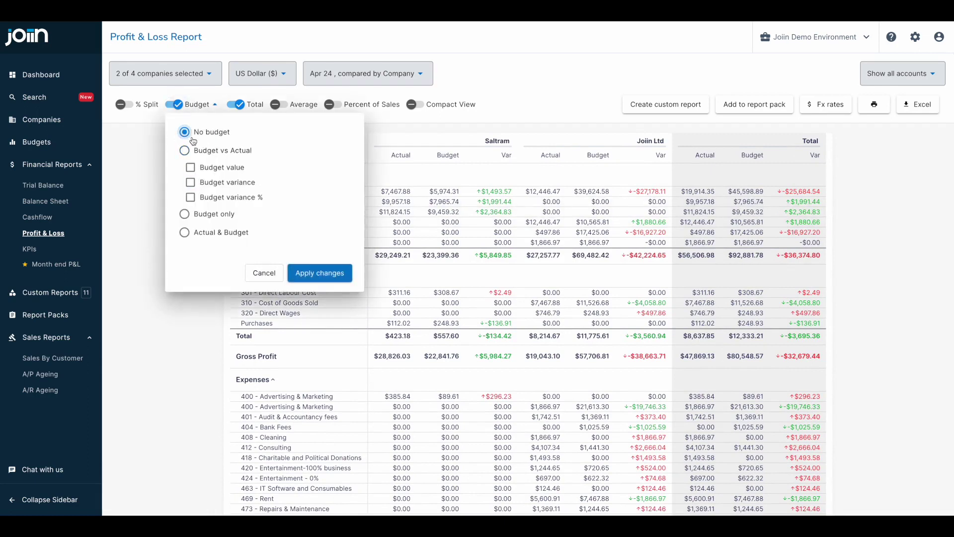
pyautogui.click(316, 273)
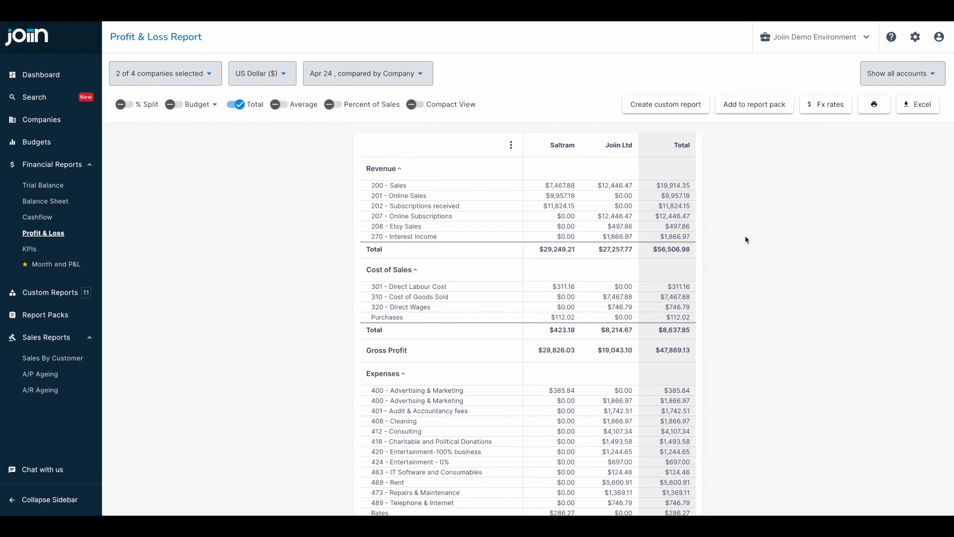
# Step: Reach the Eliminations settings and start adding an account elimination
pyautogui.click(916, 37)
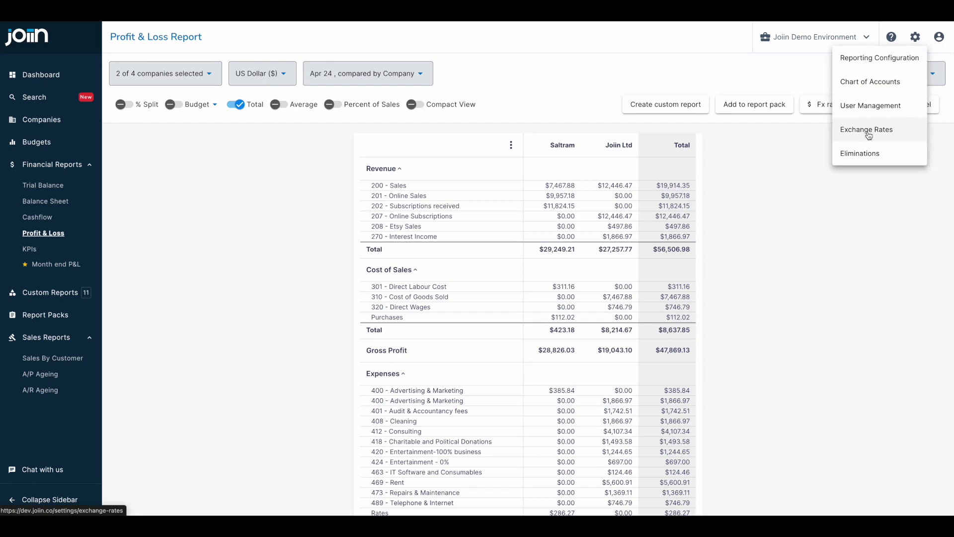
pyautogui.click(858, 154)
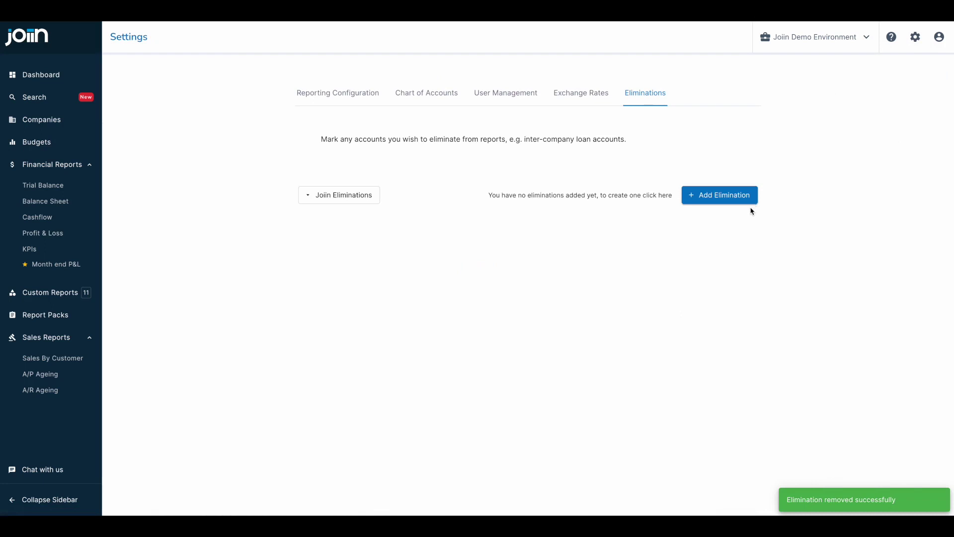
pyautogui.click(714, 196)
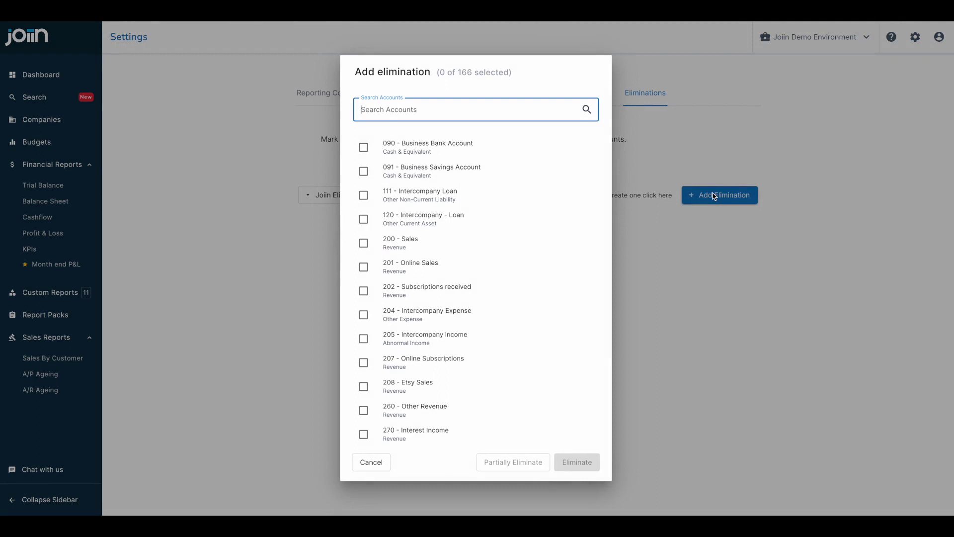
pyautogui.write('inte')
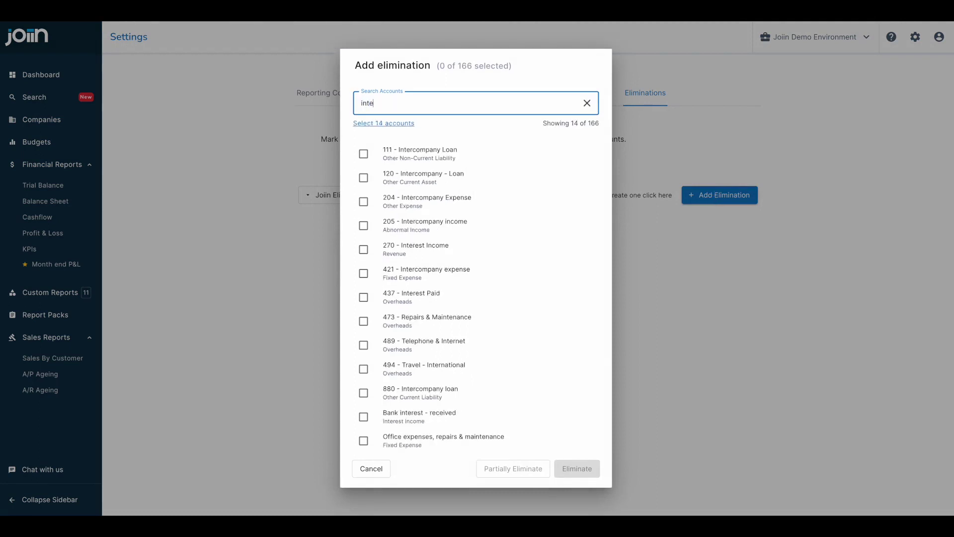
pyautogui.write('rc')
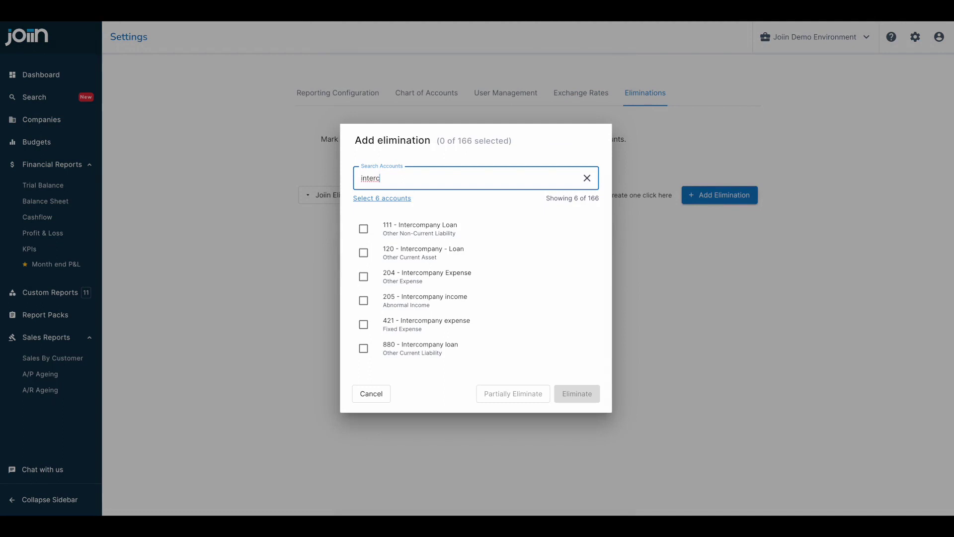
# Step: Eliminate the six intercompany accounts 111, 120, 204, 205, 421 and 880 across all companies
pyautogui.click(365, 227)
pyautogui.click(363, 253)
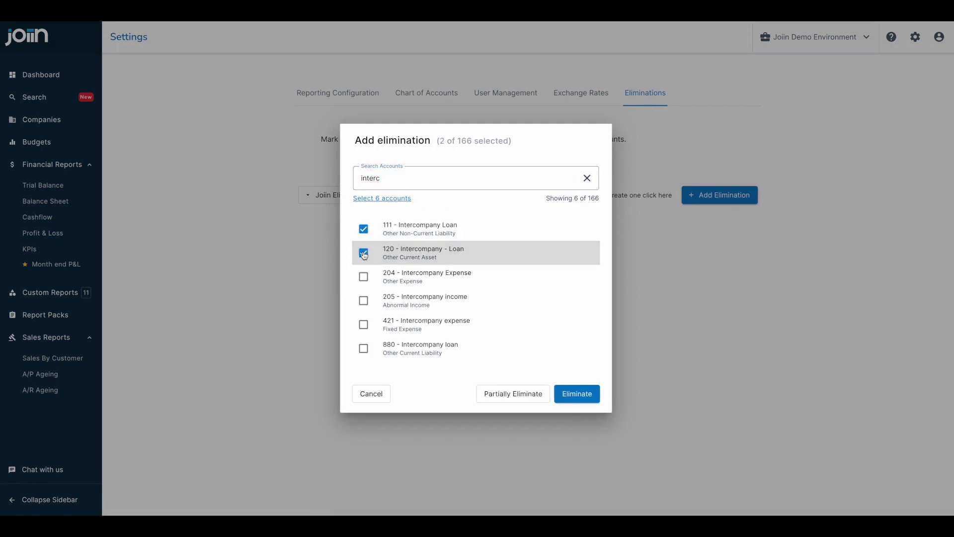
pyautogui.click(363, 277)
pyautogui.click(363, 301)
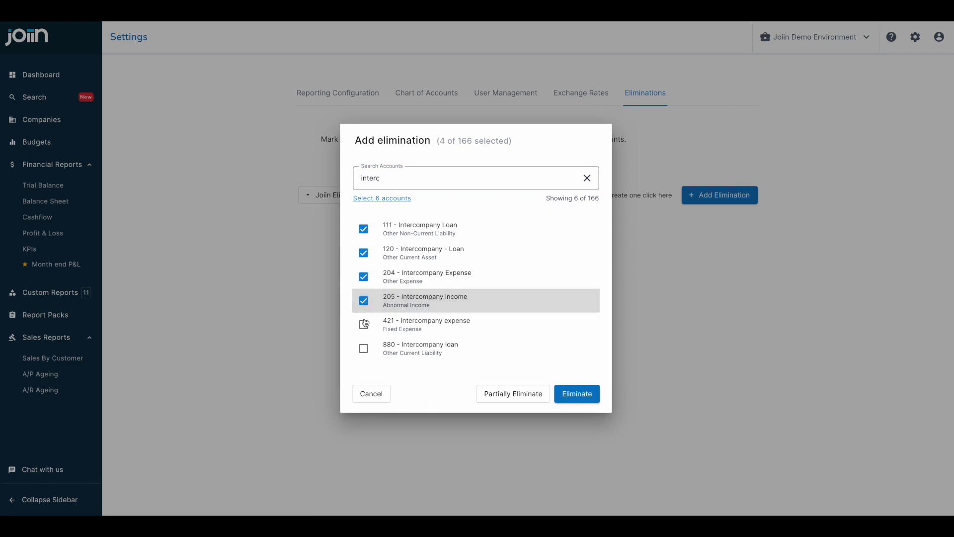
pyautogui.click(364, 324)
pyautogui.click(363, 349)
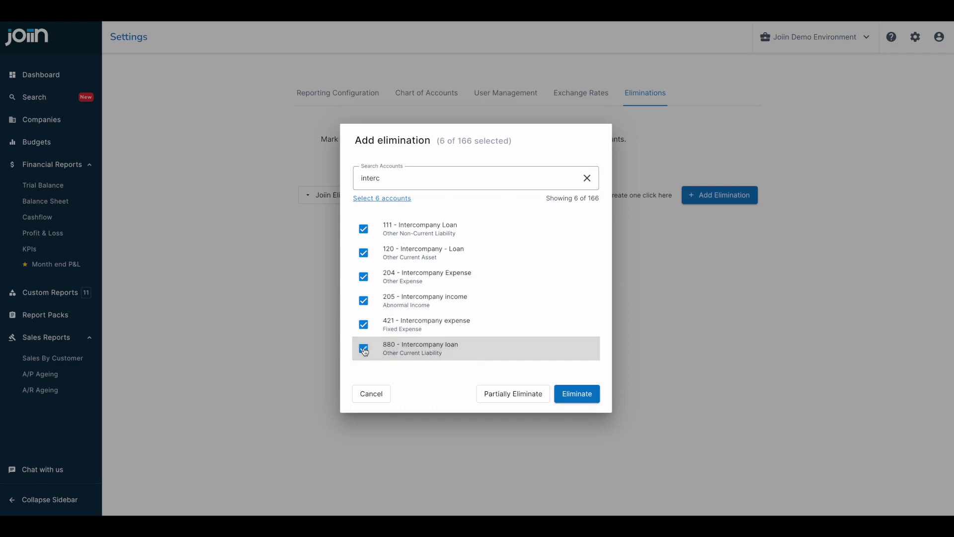
pyautogui.click(574, 397)
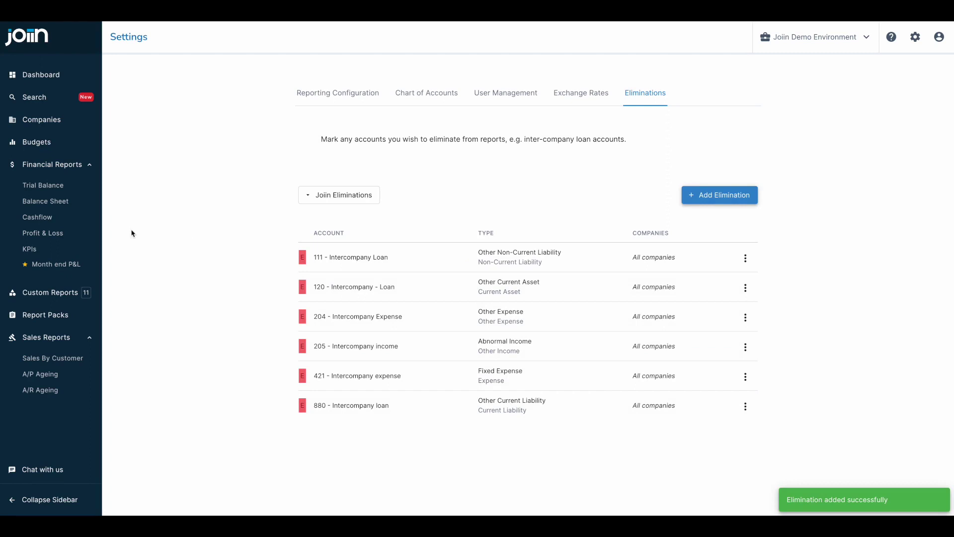
# Step: View the consolidated Profit & Loss with 'Show Eliminated Accounts only' applied
pyautogui.click(42, 233)
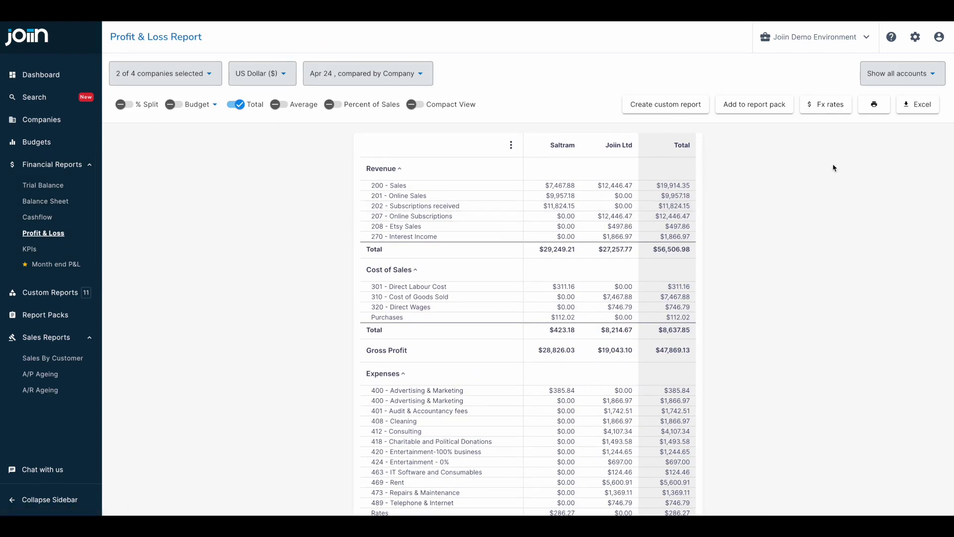
pyautogui.click(888, 78)
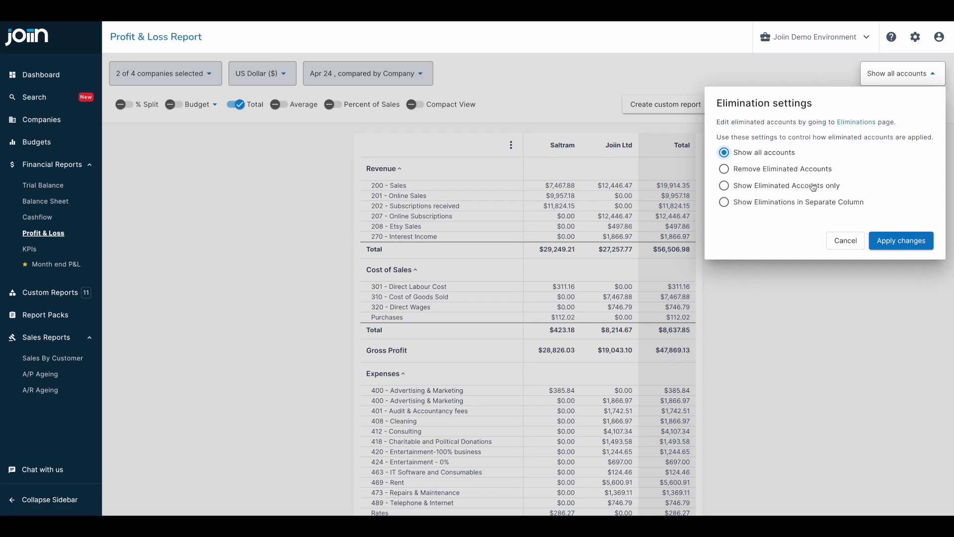
pyautogui.click(813, 187)
pyautogui.click(900, 243)
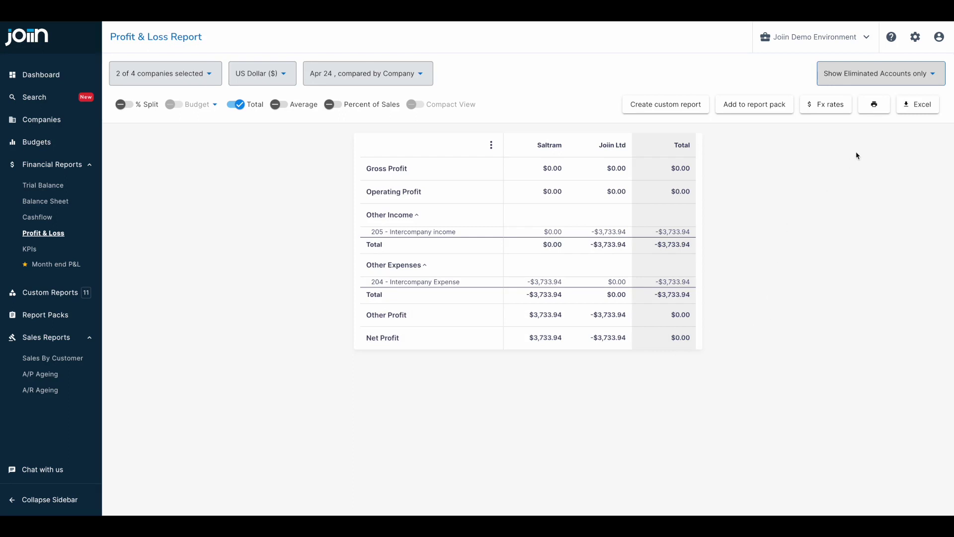
# Step: Apply 'Remove Eliminated Accounts' to the Profit & Loss, then go to the Custom Reports list
pyautogui.click(870, 76)
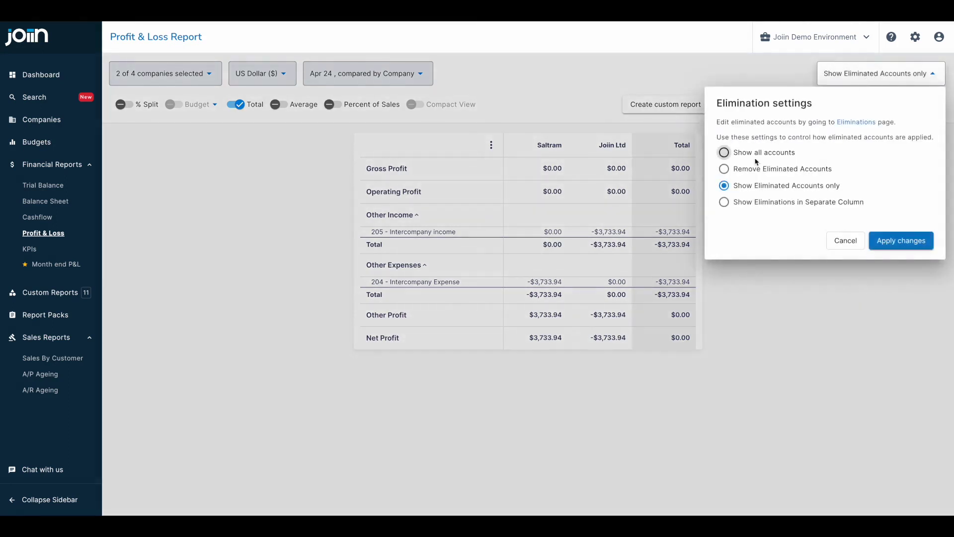
pyautogui.click(755, 171)
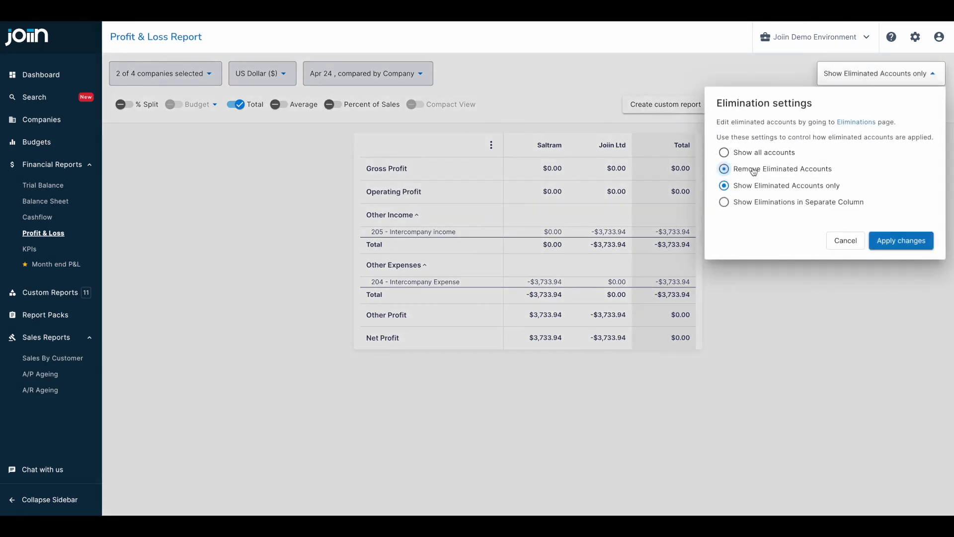
pyautogui.click(894, 240)
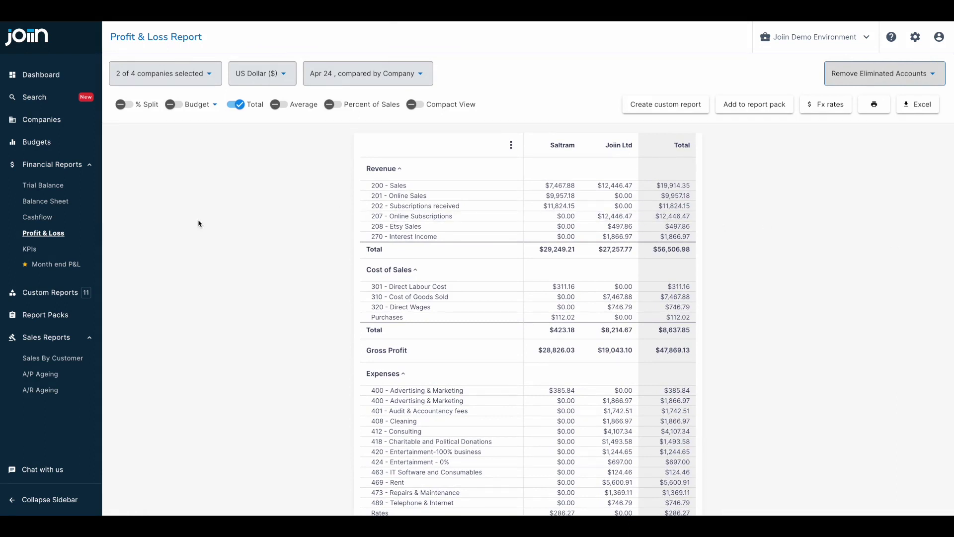
pyautogui.click(46, 294)
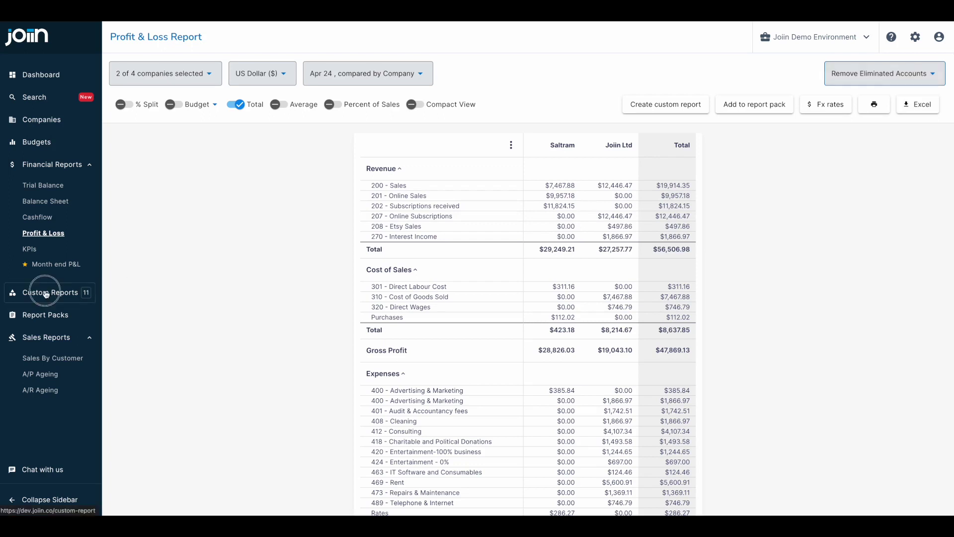
pyautogui.scroll(-2, 179, 327)
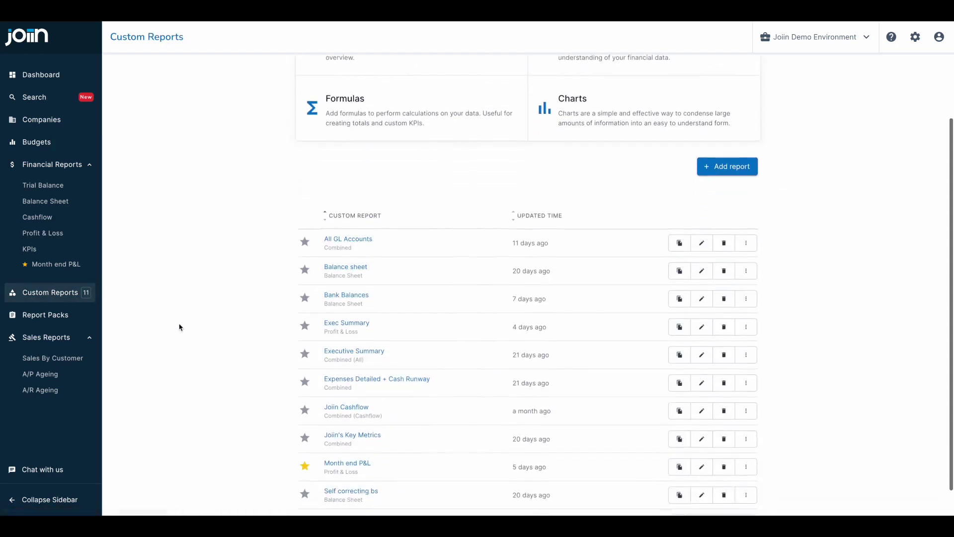
pyautogui.scroll(-1, 179, 327)
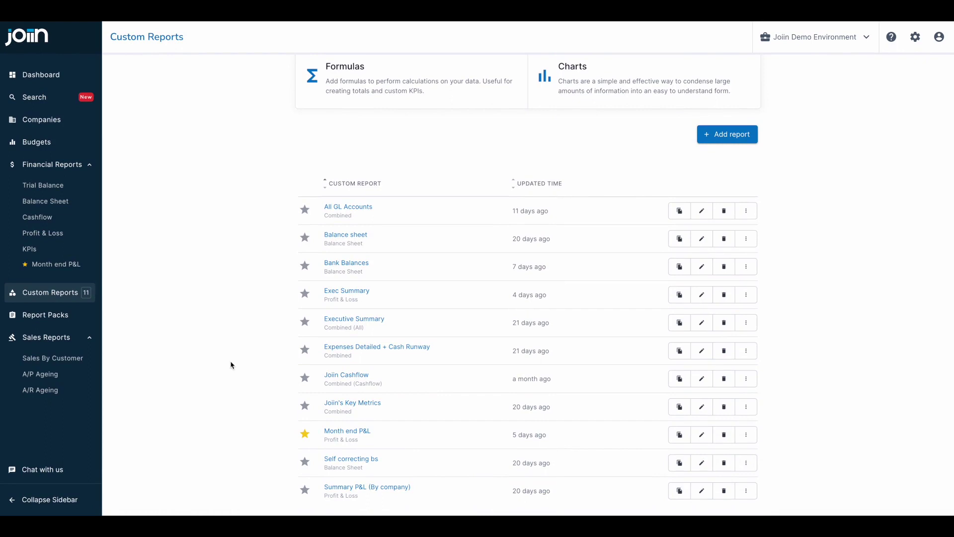
# Step: Open the saved Month end P&L custom report covering Dec 23 to Apr 24
pyautogui.click(347, 433)
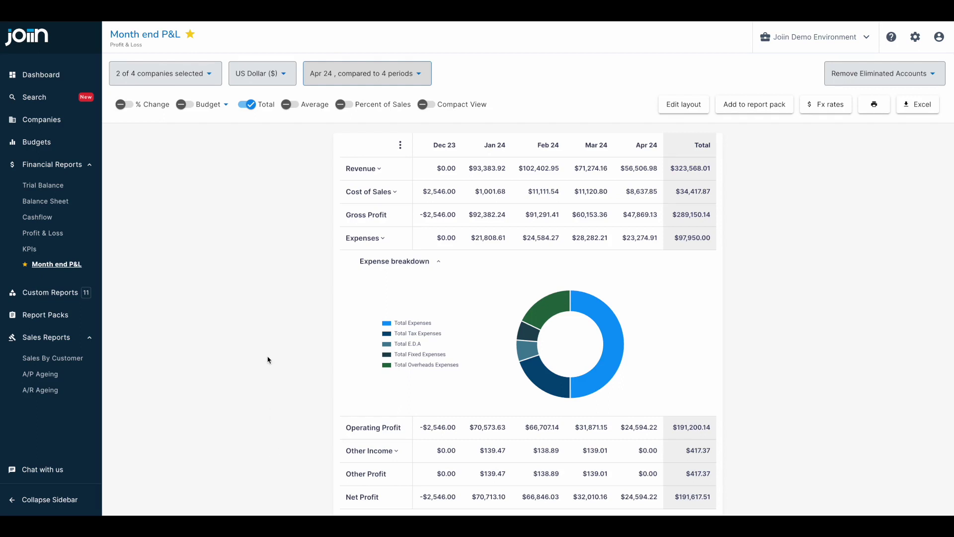
pyautogui.scroll(-1, 268, 360)
pyautogui.scroll(-1, 268, 360)
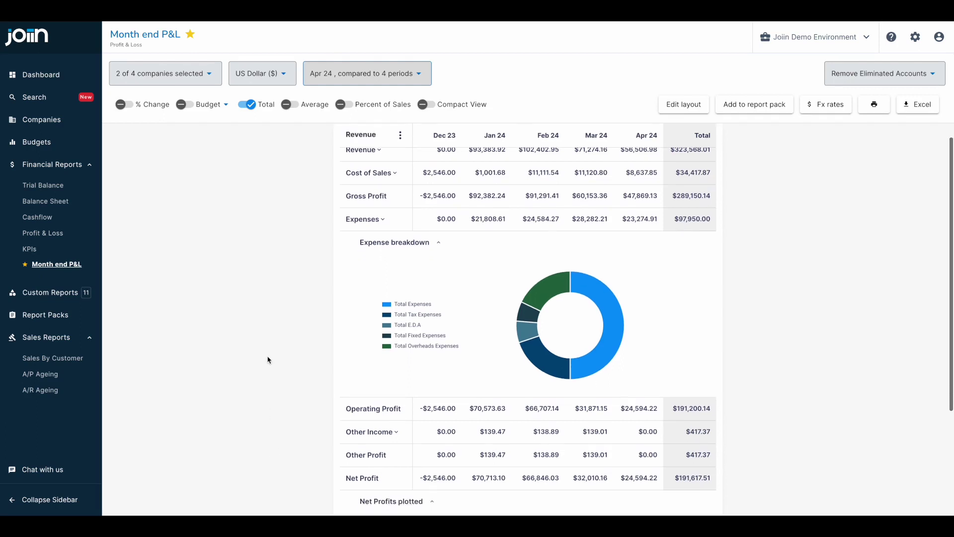
pyautogui.scroll(-1, 268, 360)
pyautogui.scroll(-1, 268, 359)
pyautogui.scroll(-2, 267, 359)
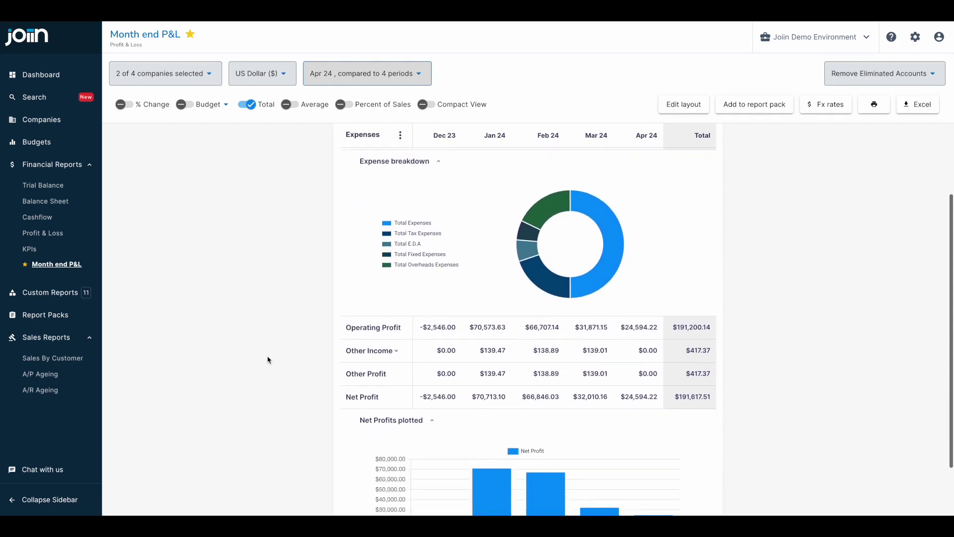
pyautogui.scroll(-2, 268, 360)
pyautogui.scroll(1, 268, 359)
pyautogui.scroll(1, 268, 360)
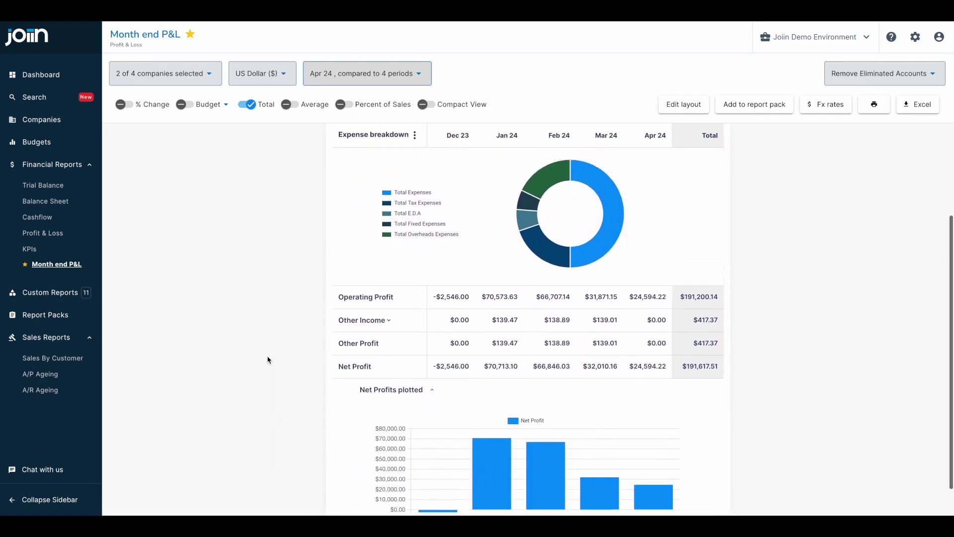
pyautogui.scroll(2, 268, 360)
pyautogui.scroll(2, 267, 359)
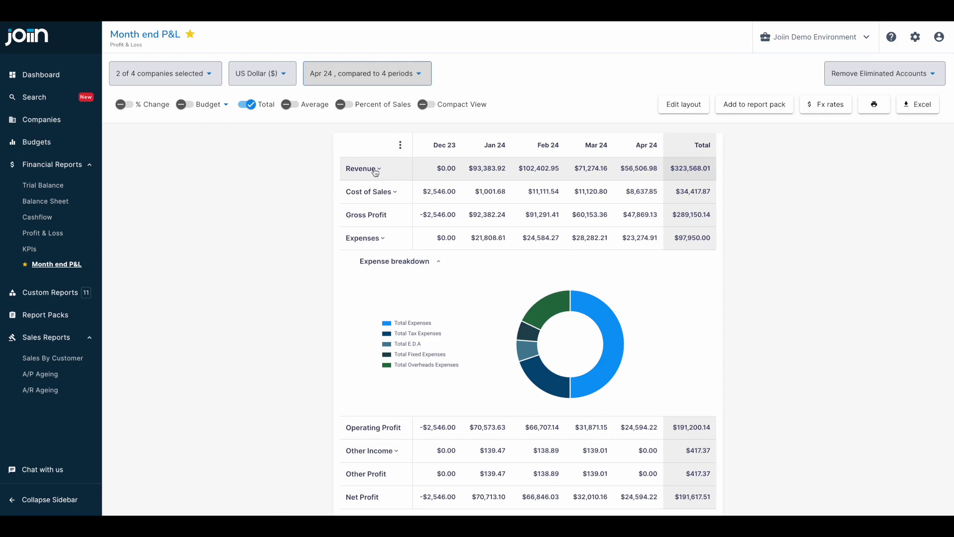
pyautogui.click(376, 171)
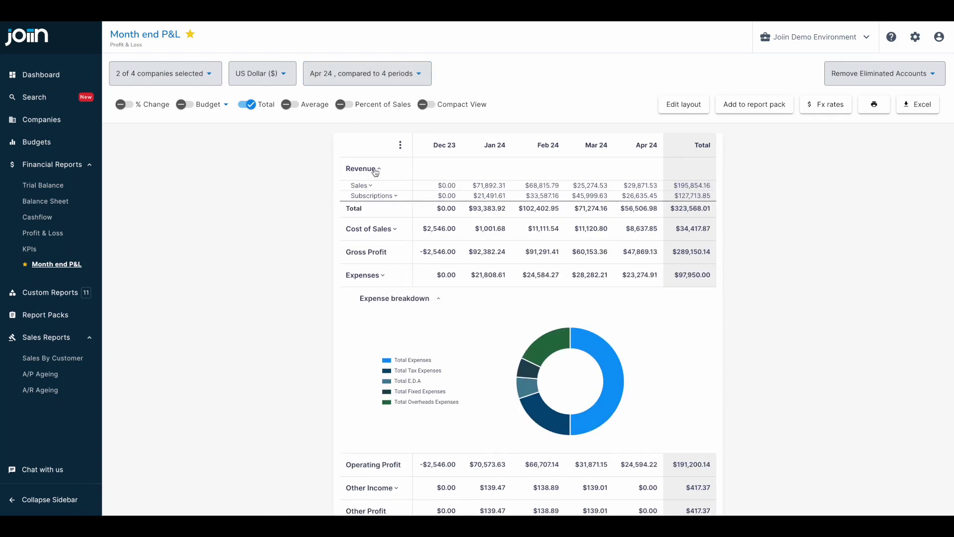
pyautogui.click(367, 187)
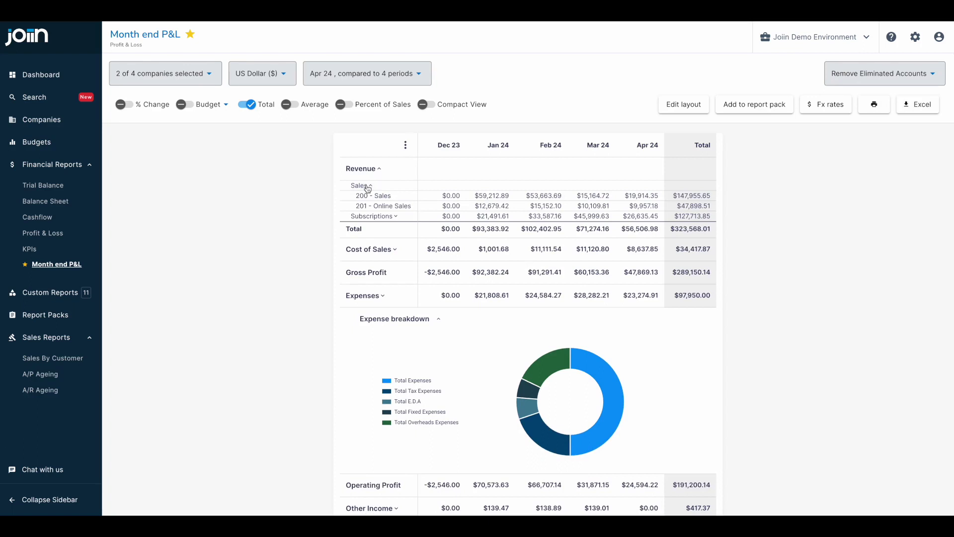
pyautogui.click(372, 217)
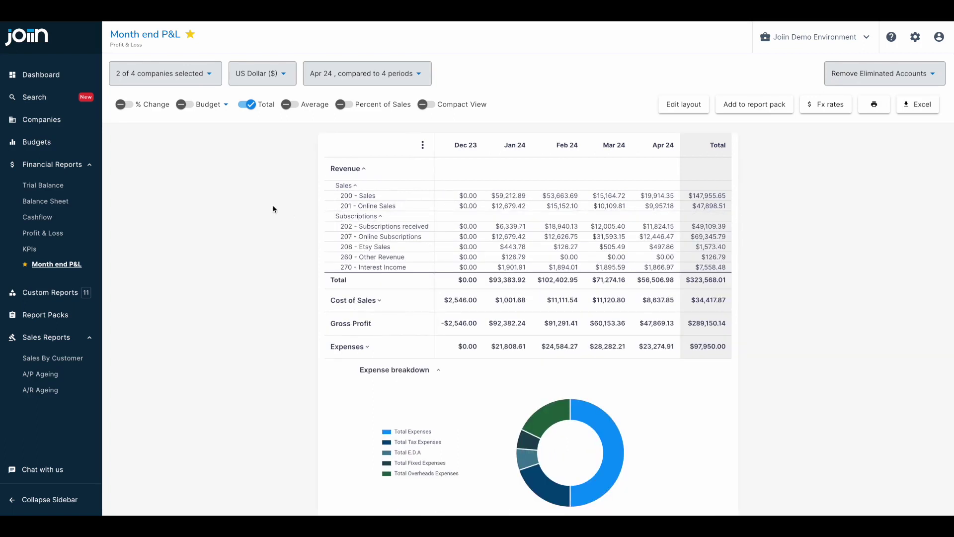
pyautogui.click(345, 169)
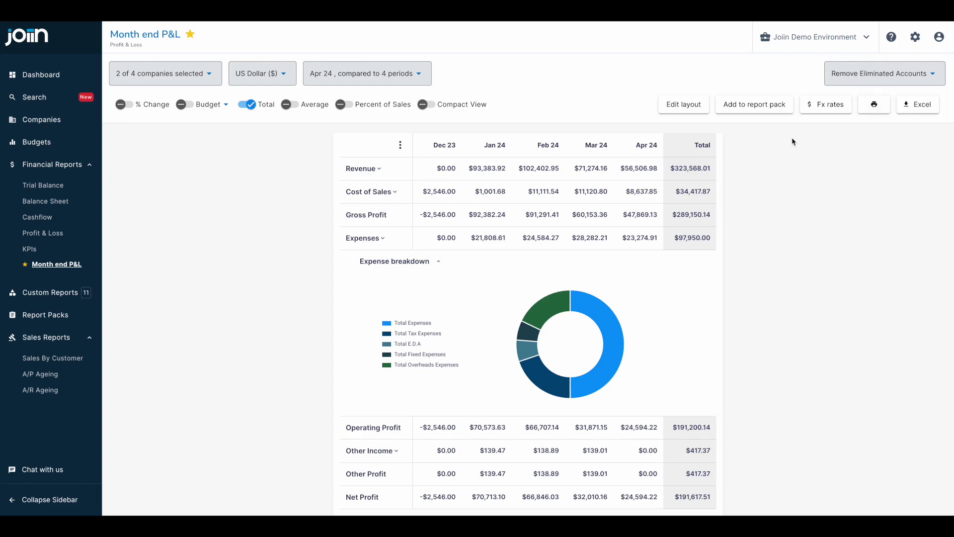
# Step: Add the Month end P&L report to Board report pack 2024, then go to the saved report packs
pyautogui.click(777, 108)
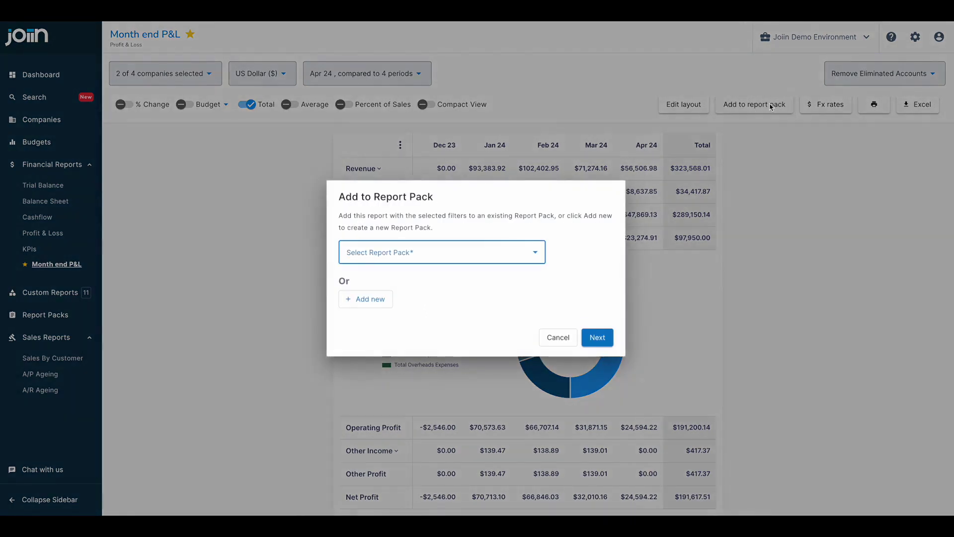
pyautogui.click(416, 252)
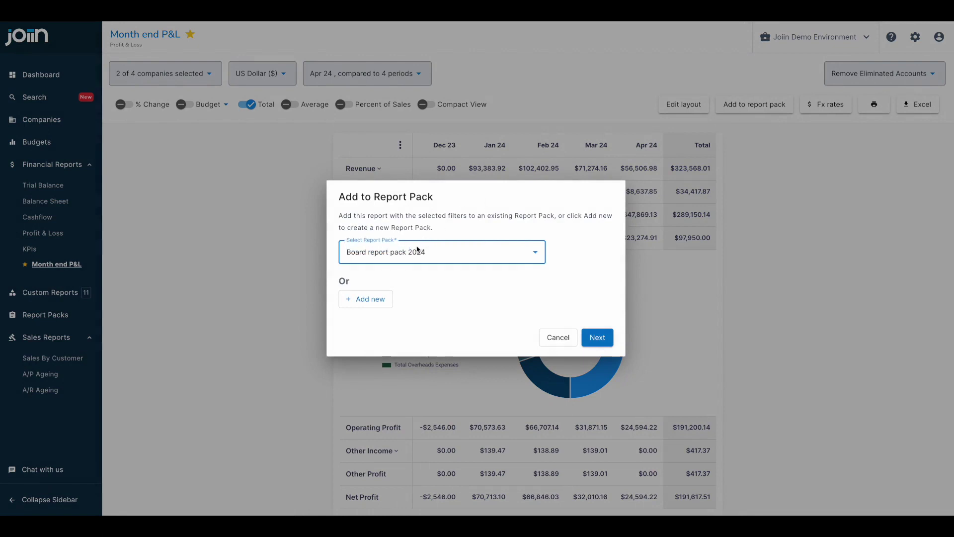
pyautogui.click(598, 338)
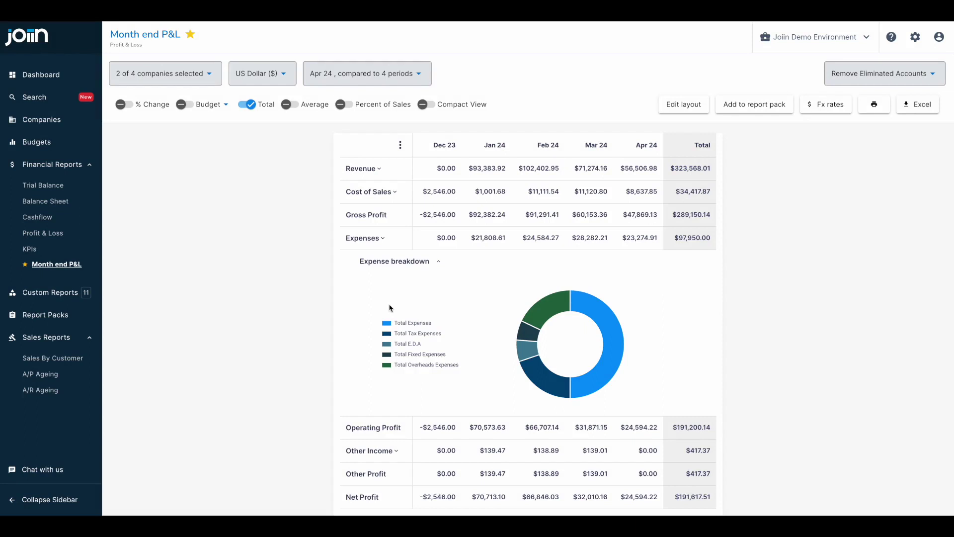
pyautogui.click(72, 315)
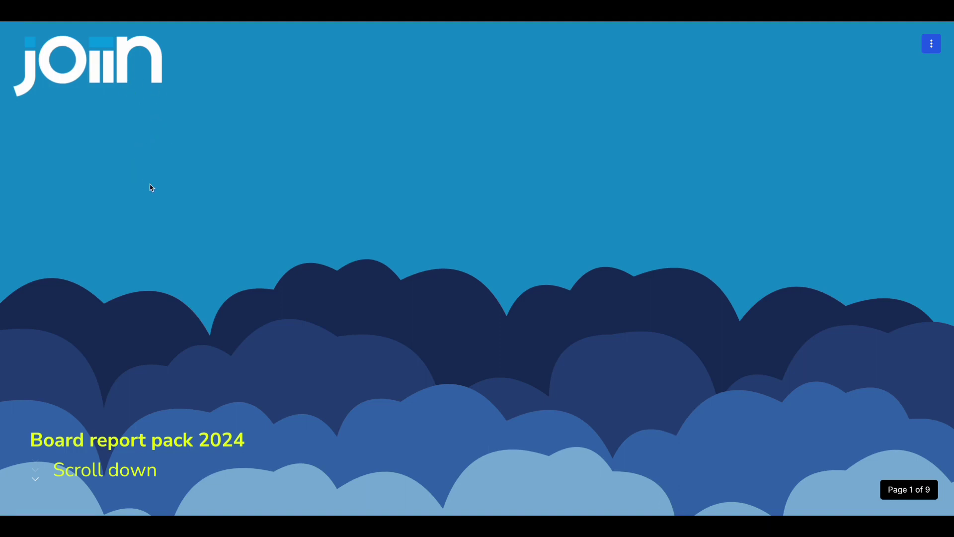
pyautogui.scroll(-2, 155, 189)
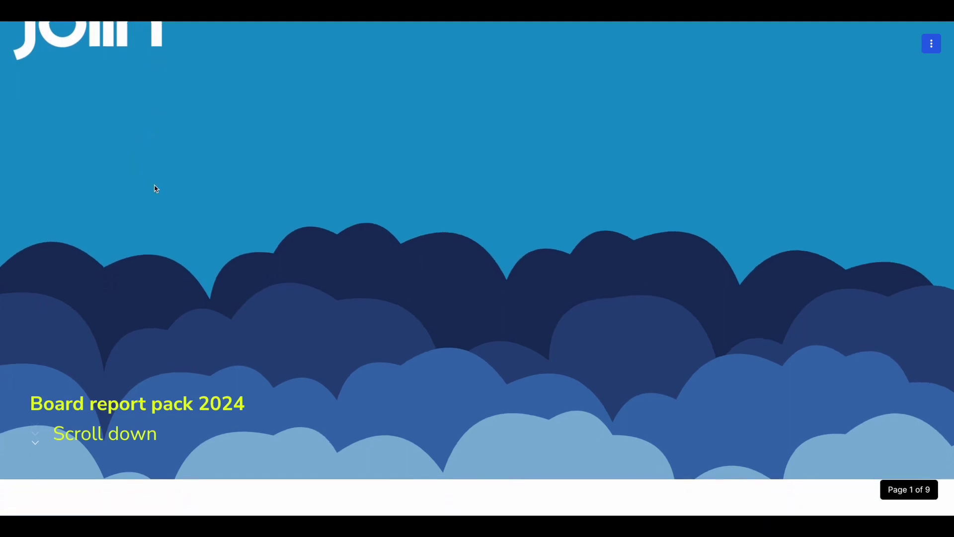
pyautogui.scroll(2, 155, 189)
pyautogui.scroll(-3, 155, 189)
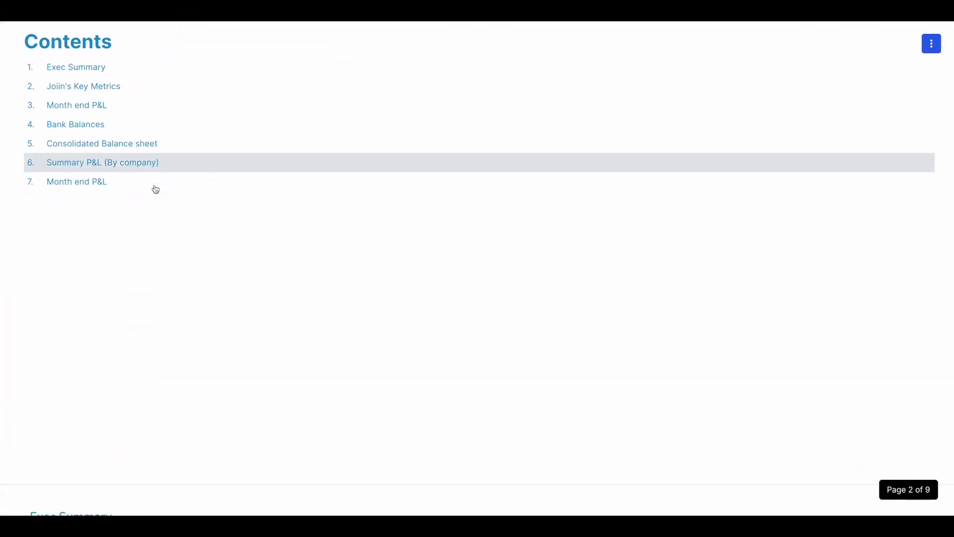
pyautogui.scroll(-3, 156, 189)
pyautogui.scroll(-3, 155, 188)
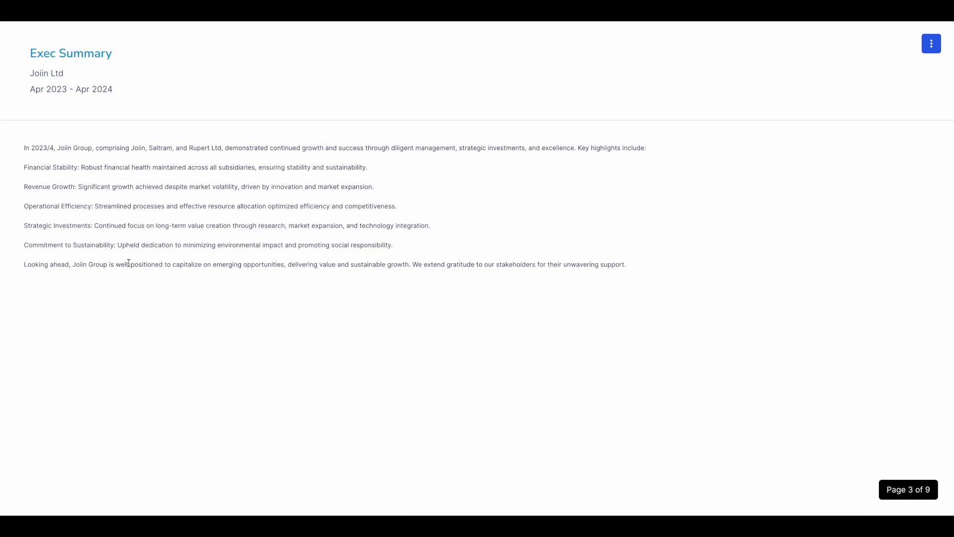
pyautogui.scroll(-1, 142, 280)
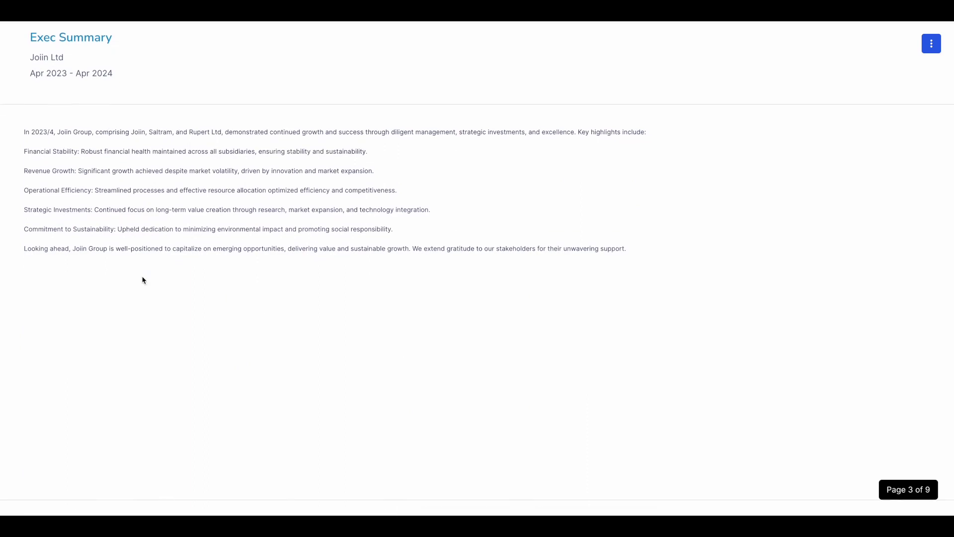
pyautogui.scroll(-1, 142, 280)
pyautogui.scroll(-1, 142, 280)
pyautogui.scroll(-5, 143, 279)
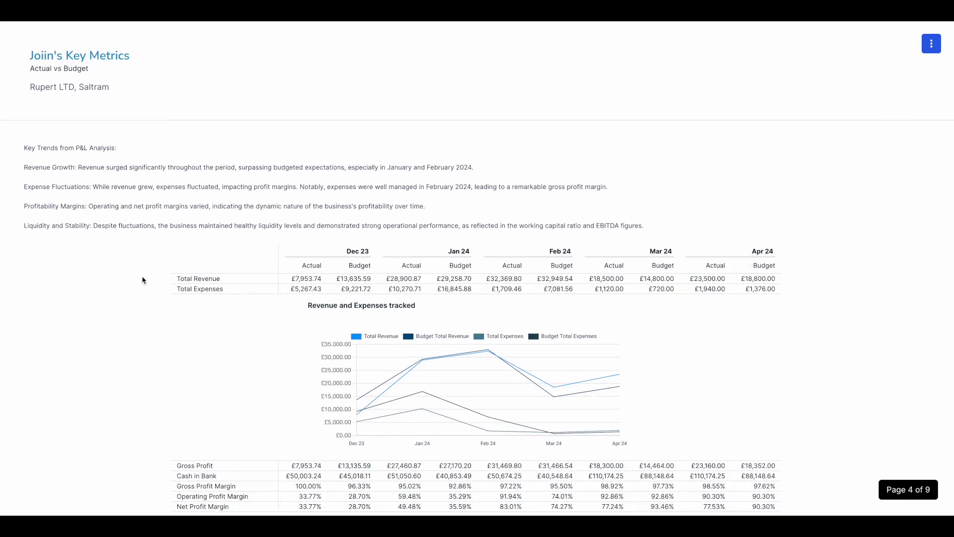
pyautogui.scroll(-2, 132, 350)
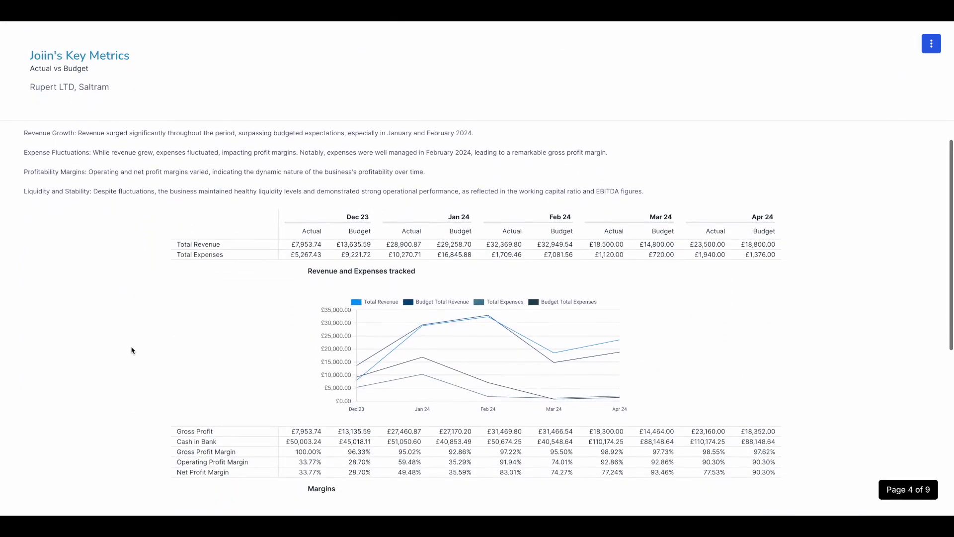
pyautogui.scroll(-2, 132, 349)
pyautogui.scroll(-1, 131, 350)
pyautogui.scroll(-2, 131, 350)
pyautogui.scroll(-3, 132, 350)
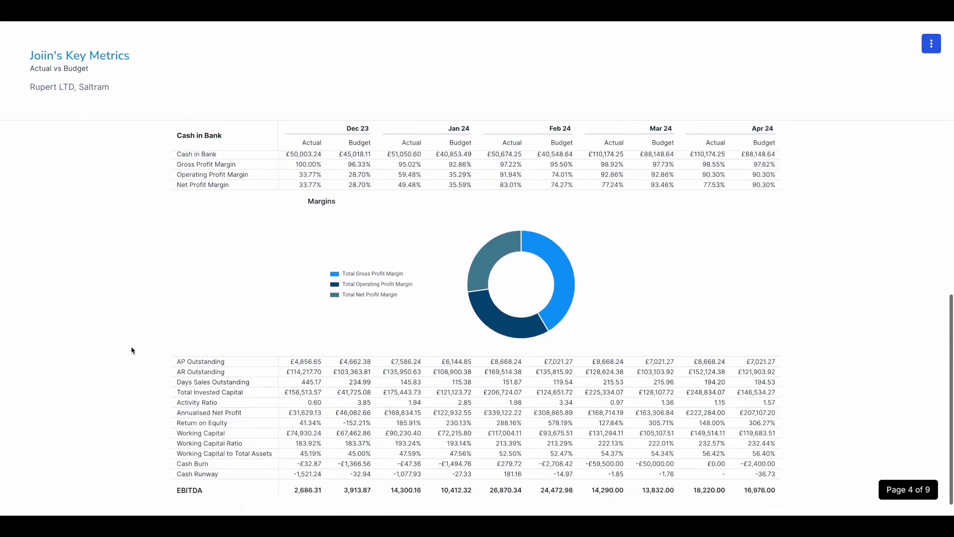
pyautogui.scroll(-5, 131, 350)
pyautogui.scroll(-8, 131, 350)
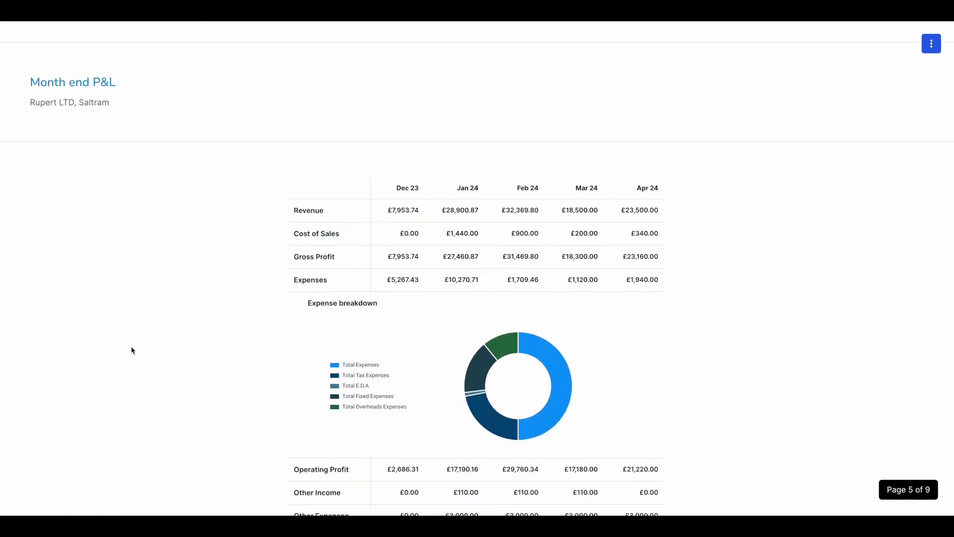
pyautogui.scroll(-1, 131, 349)
pyautogui.scroll(-2, 132, 349)
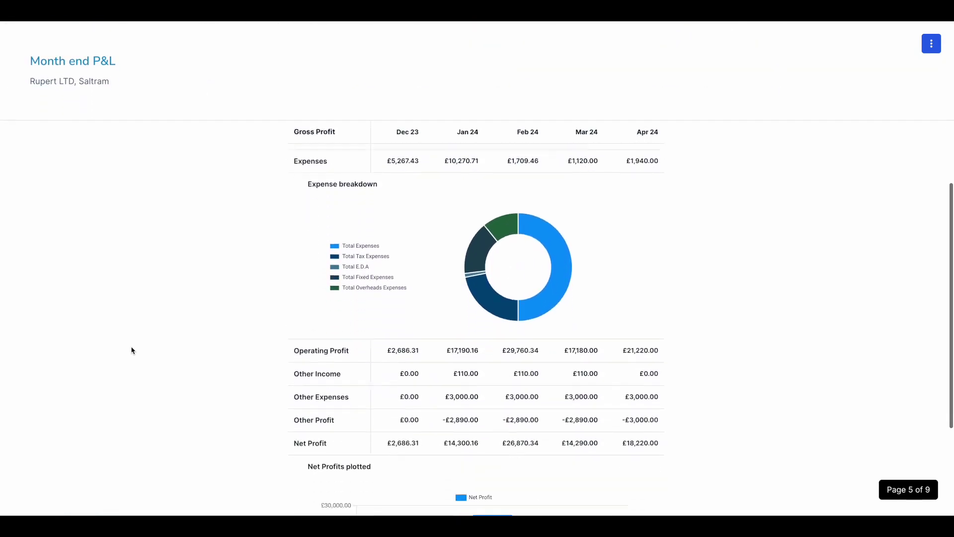
pyautogui.scroll(-2, 131, 350)
pyautogui.scroll(-3, 131, 350)
pyautogui.scroll(-5, 131, 350)
pyautogui.scroll(-10, 132, 350)
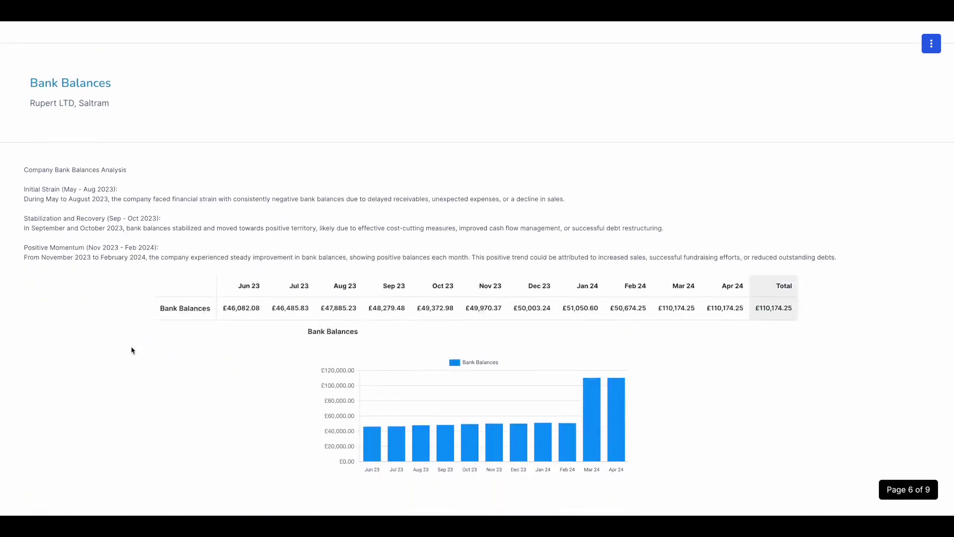
pyautogui.scroll(-1, 131, 350)
pyautogui.scroll(-1, 131, 350)
pyautogui.scroll(-1, 132, 350)
pyautogui.scroll(-1, 131, 350)
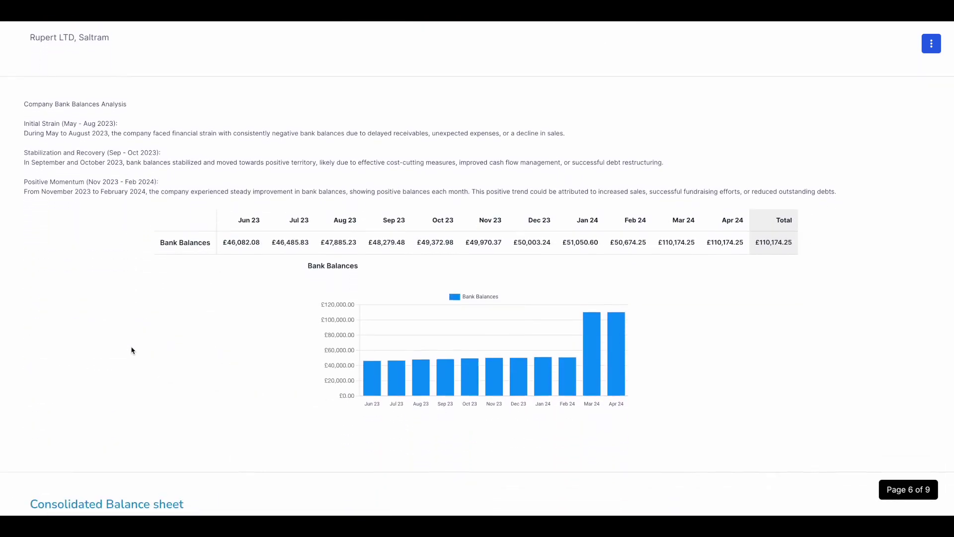
pyautogui.scroll(-1, 131, 350)
pyautogui.scroll(-5, 132, 350)
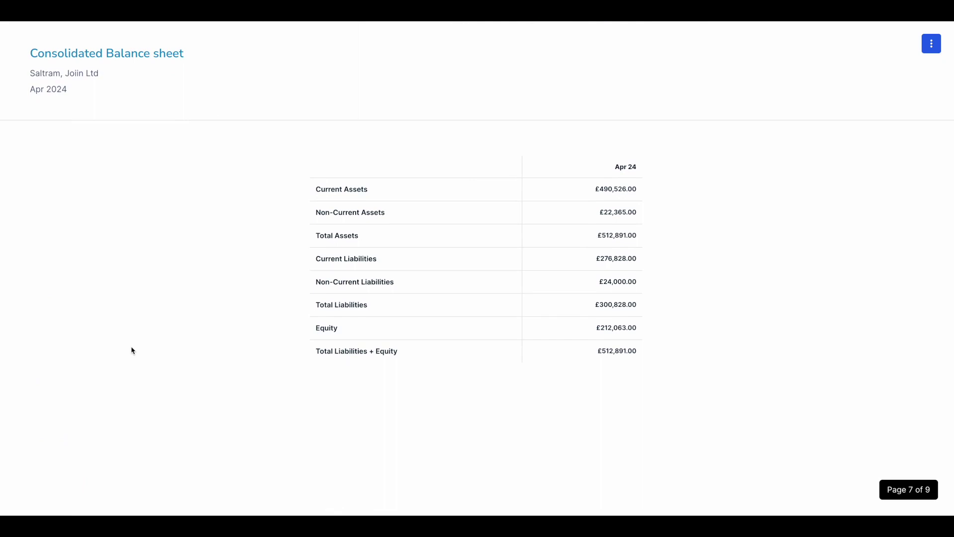
pyautogui.scroll(-5, 132, 350)
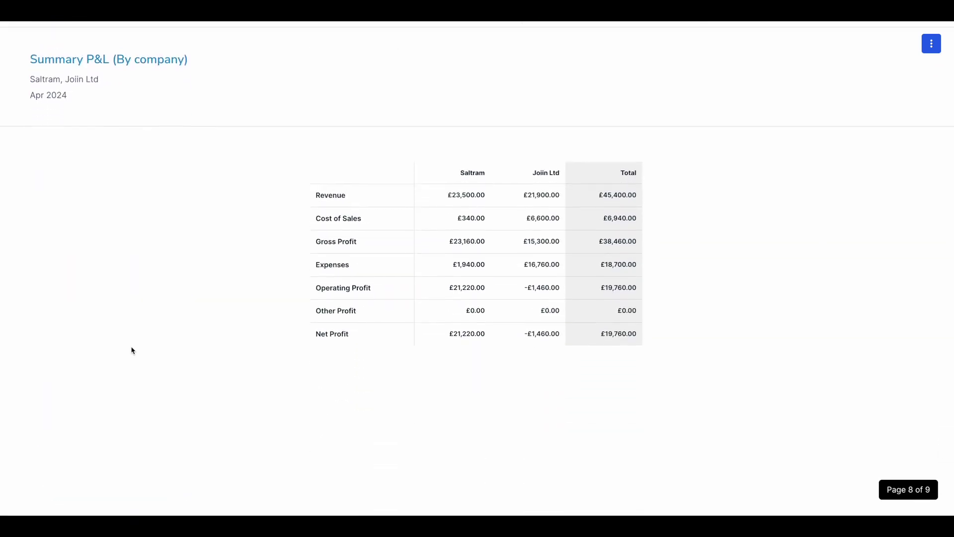
pyautogui.scroll(-5, 131, 350)
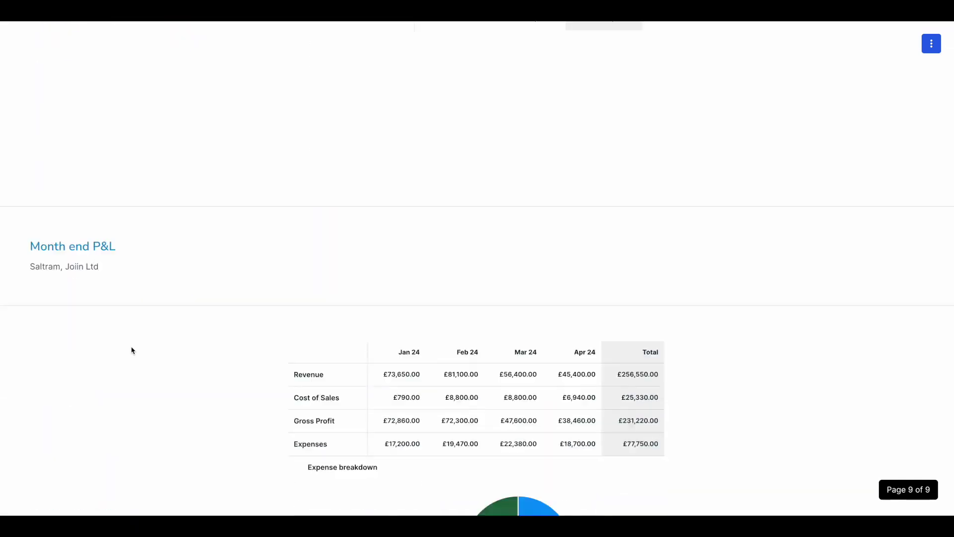
pyautogui.scroll(-3, 132, 350)
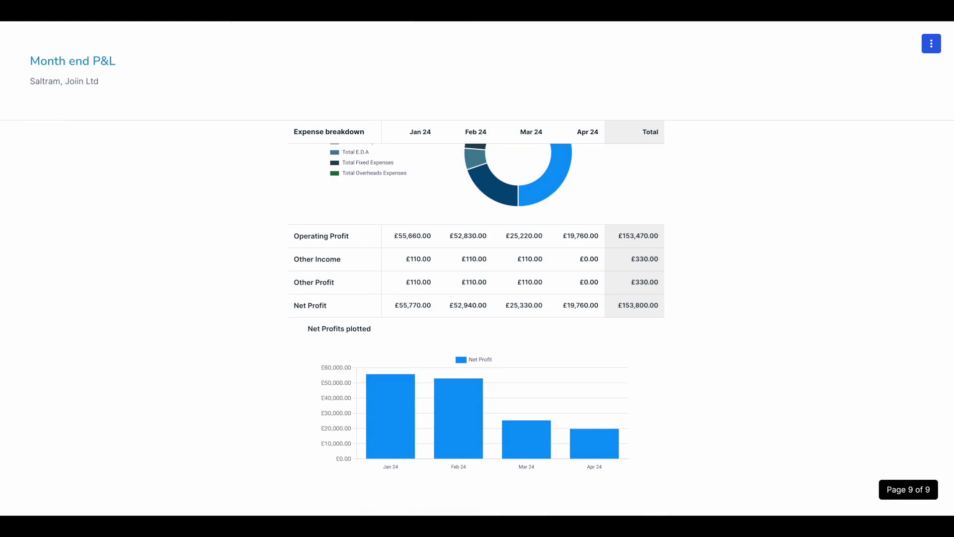
# Step: Leave the full-screen pack presentation and go to the transaction search
pyautogui.press('Escape')
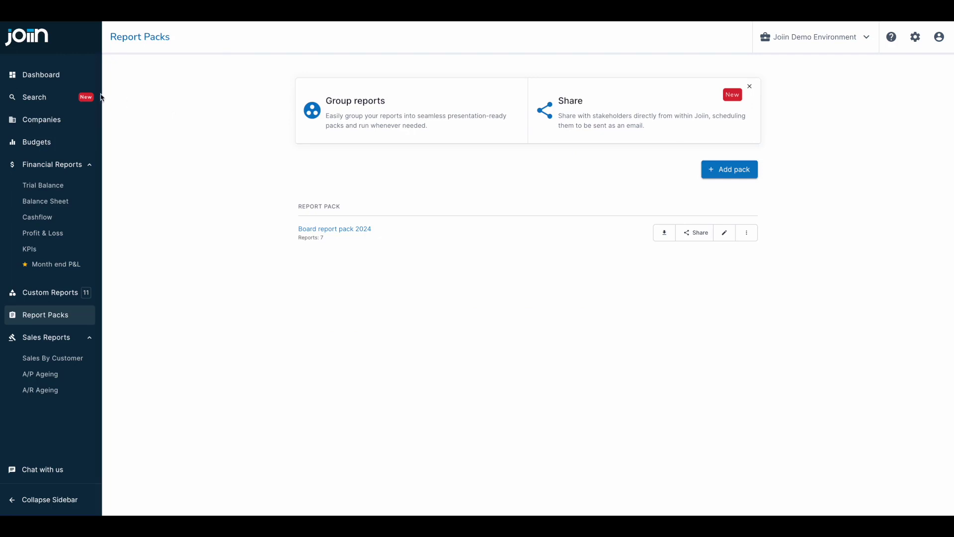
pyautogui.click(47, 100)
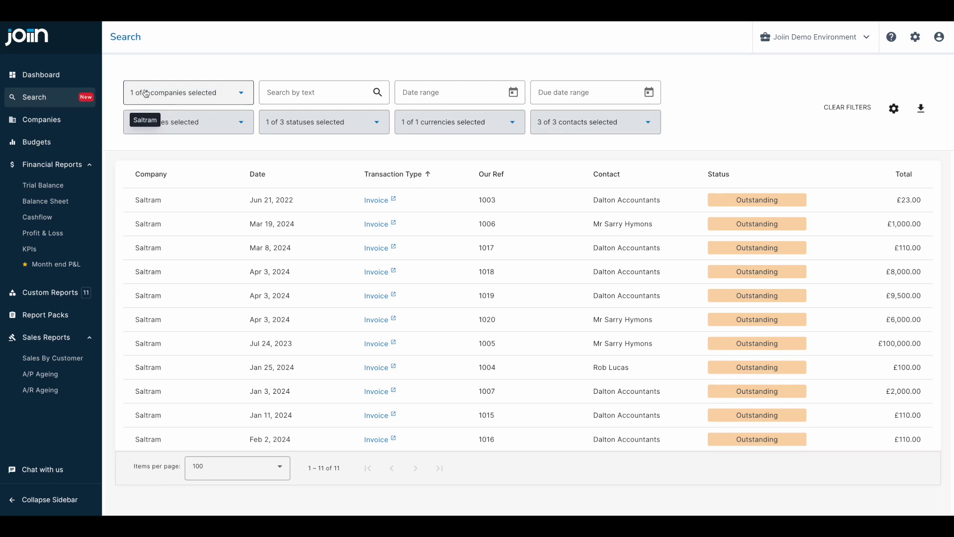
# Step: Include Joiin Ltd with Saltram in the search and look up invoice INV-0020 by text
pyautogui.click(146, 93)
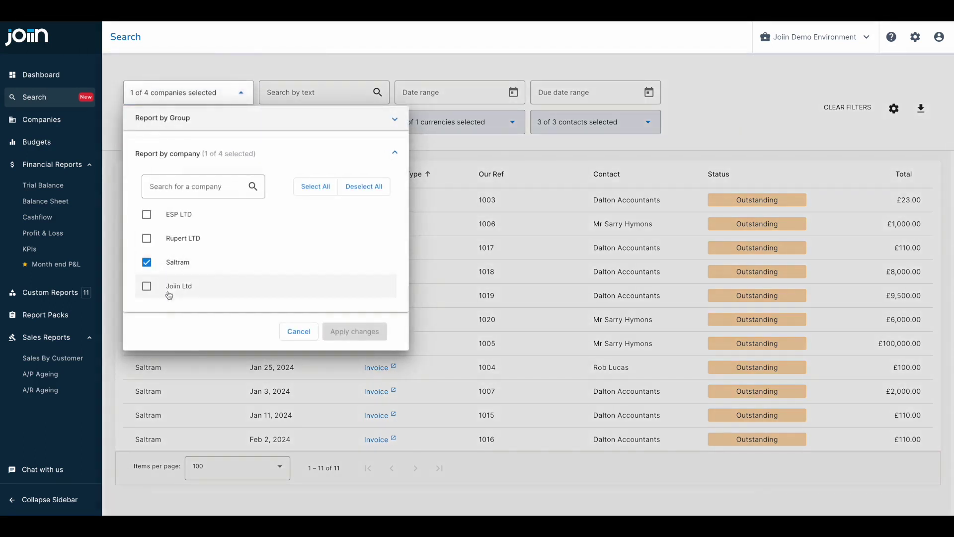
pyautogui.click(168, 291)
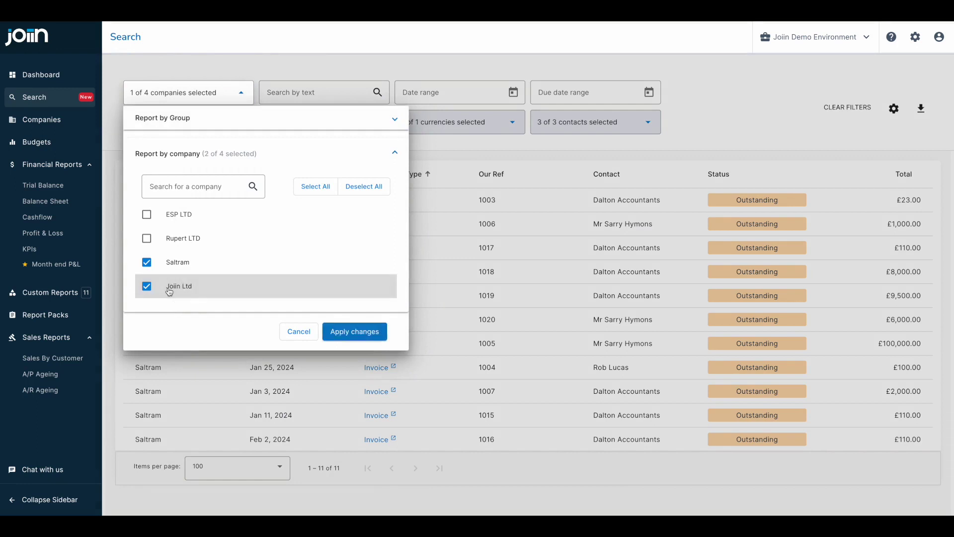
pyautogui.click(347, 340)
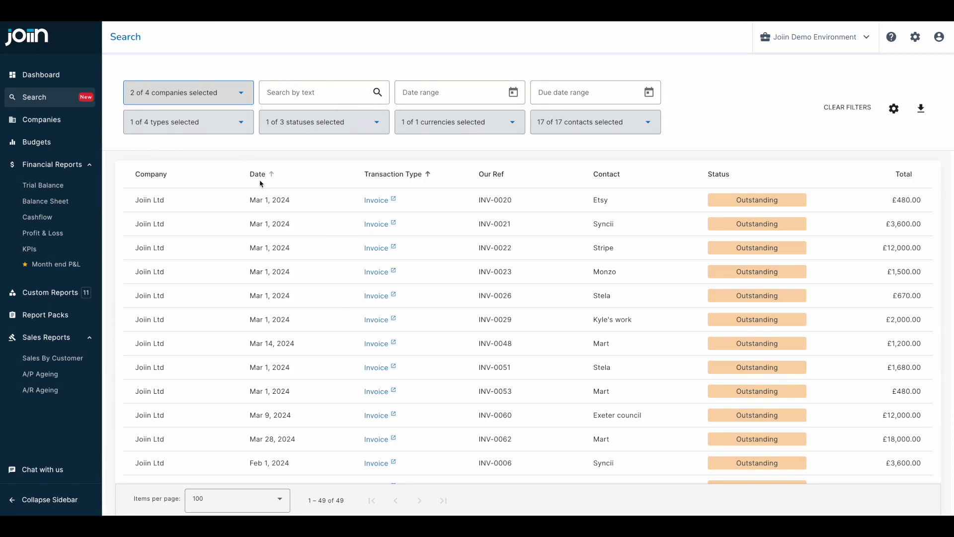
pyautogui.click(307, 92)
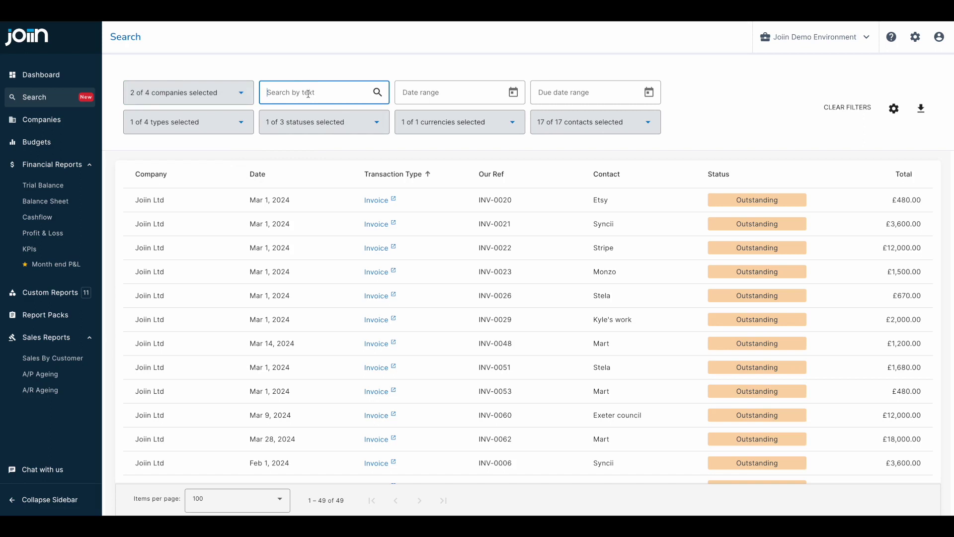
pyautogui.write('00')
pyautogui.write('20')
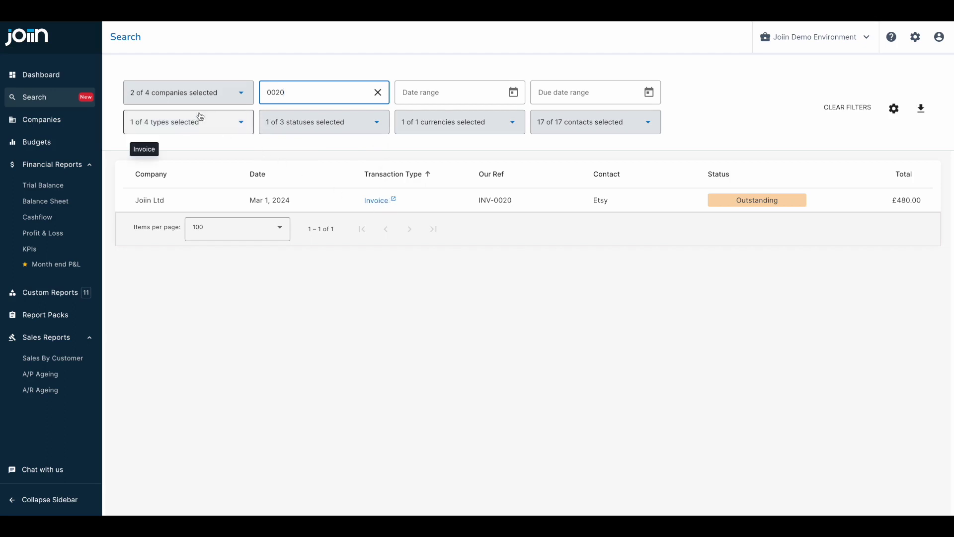
# Step: Go to the Joiin group dashboard with revenue, budget, cash in bank and profit summaries
pyautogui.click(48, 75)
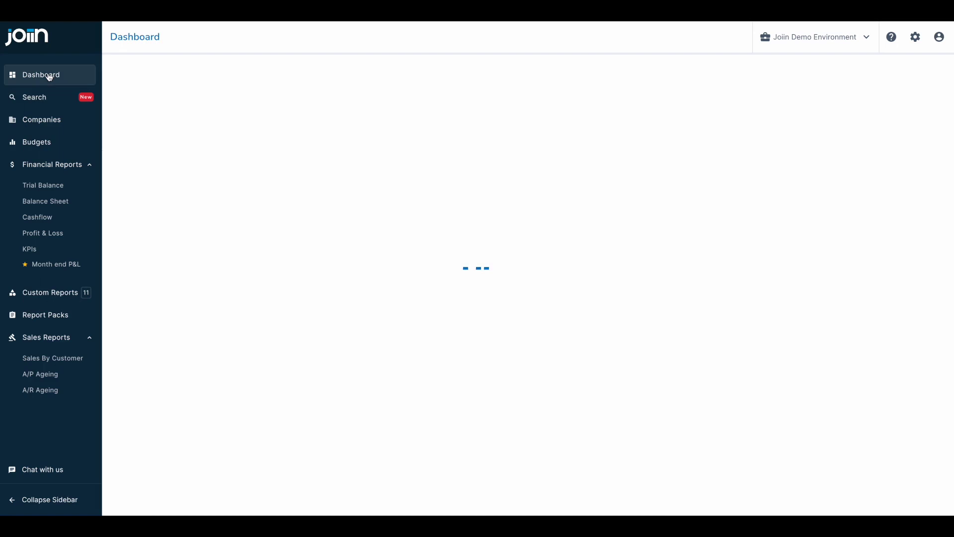